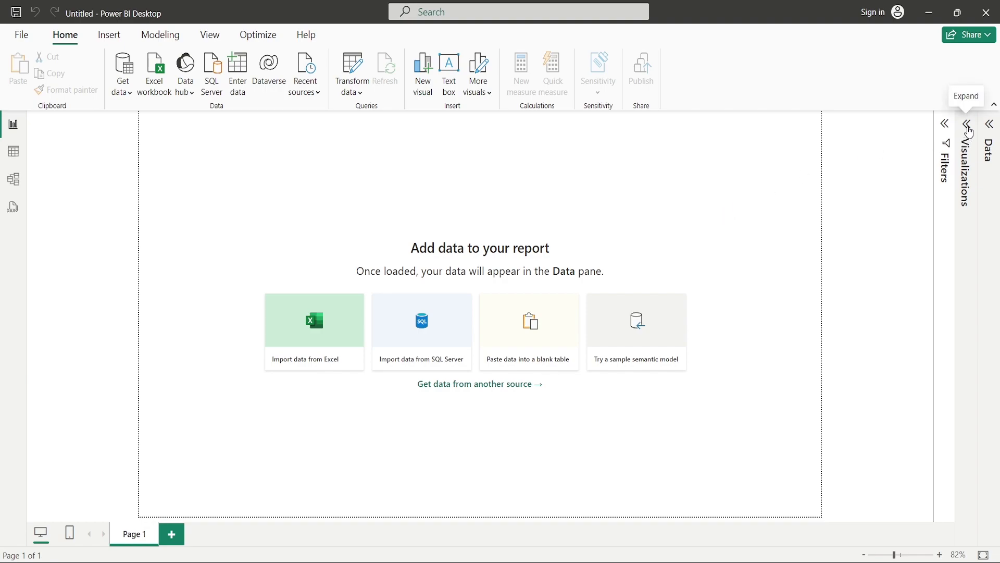
Set the Black Minimalist Gym Fitness Workout YouTube Thumbnail image from Downloads as the report page's canvas background with 0% transparency.
{"action": "left_click", "coordinate": [968, 128]}
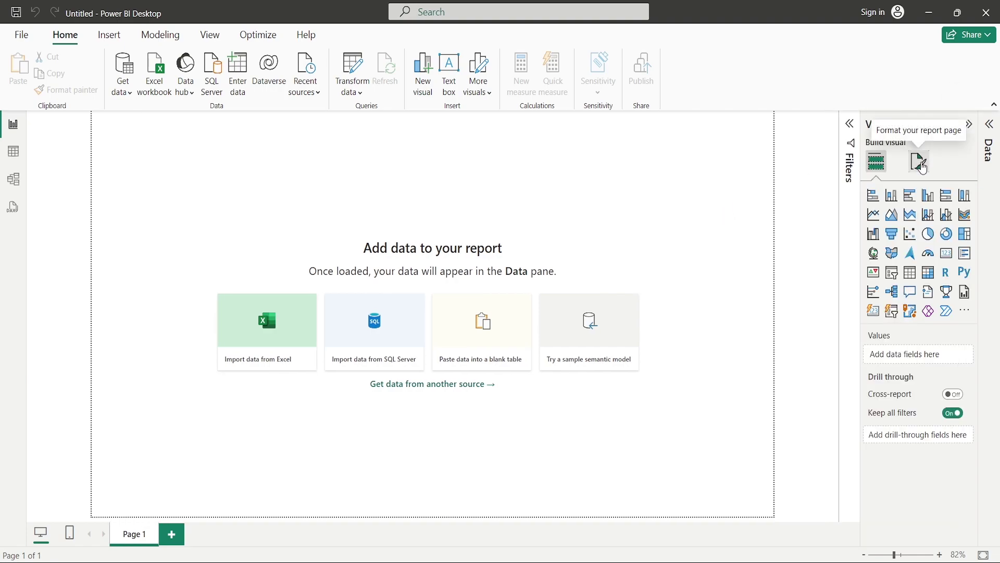
{"action": "left_click", "coordinate": [921, 164]}
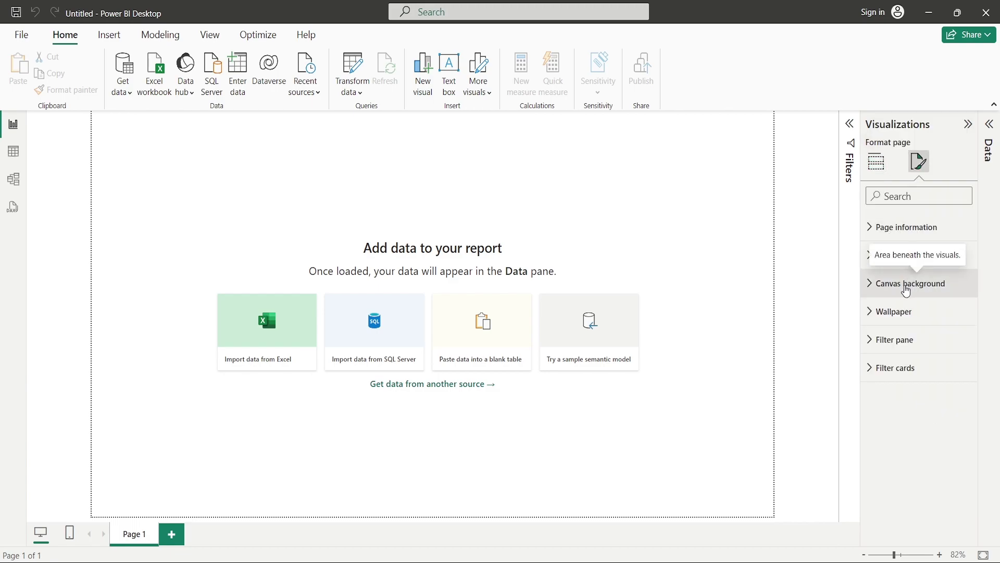
{"action": "left_click", "coordinate": [907, 285]}
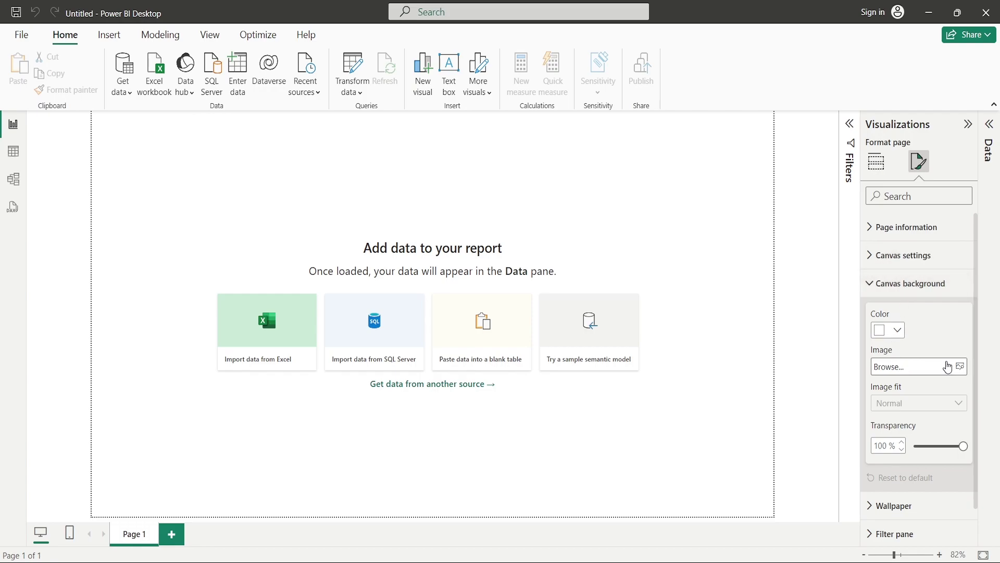
{"action": "left_click", "coordinate": [948, 367]}
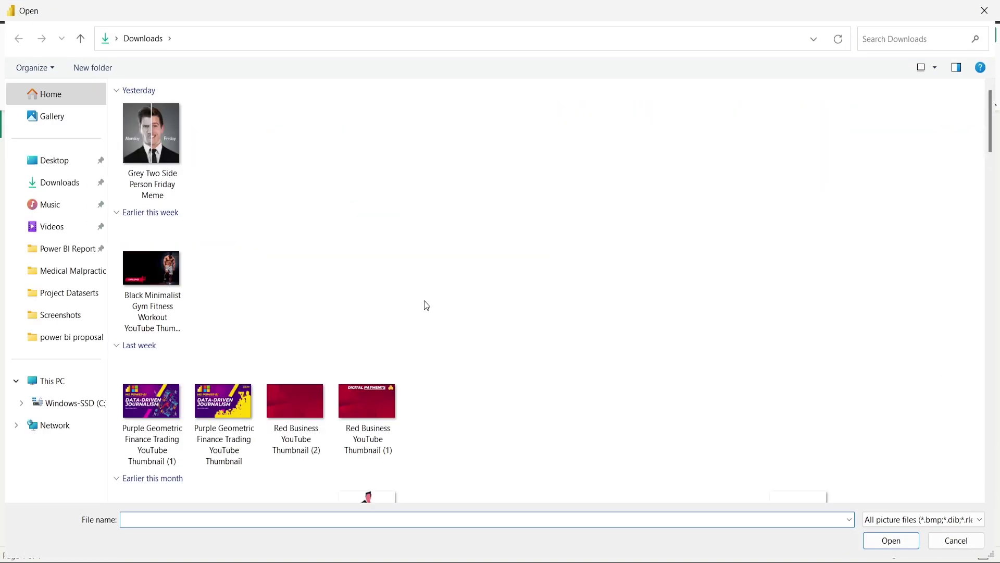
{"action": "double_click", "coordinate": [156, 279]}
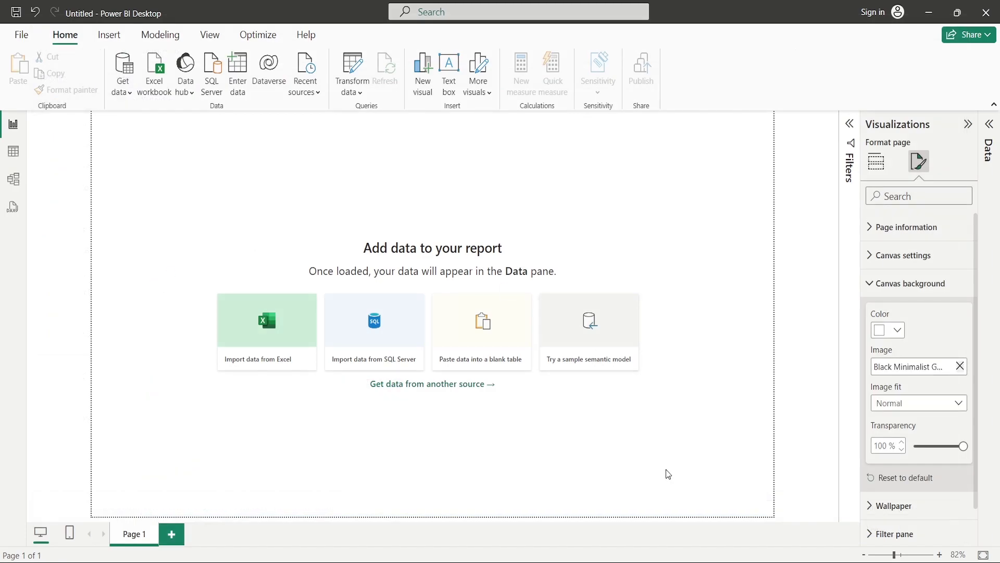
{"action": "left_click_drag", "start_coordinate": [963, 447], "coordinate": [914, 447]}
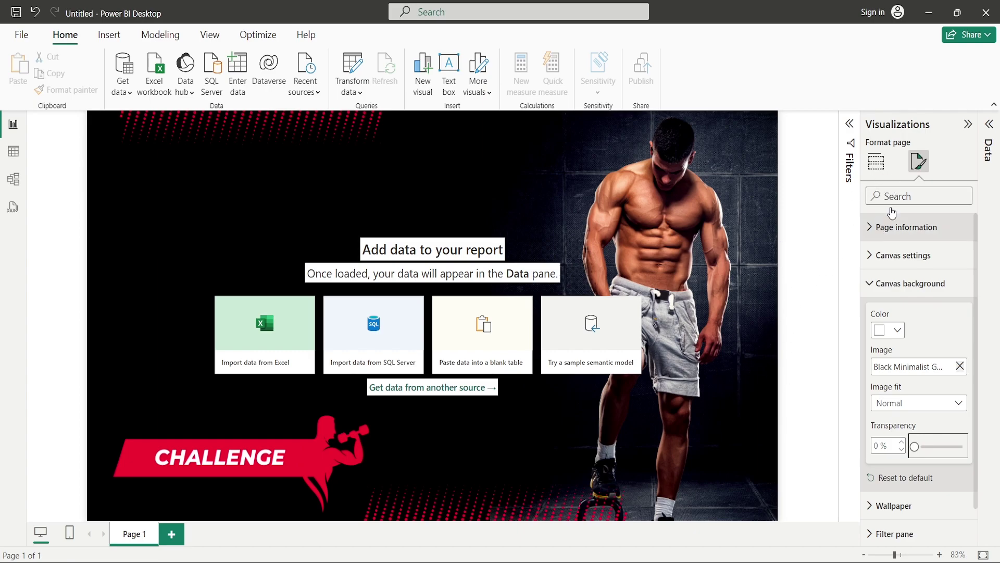
{"action": "left_click", "coordinate": [897, 287]}
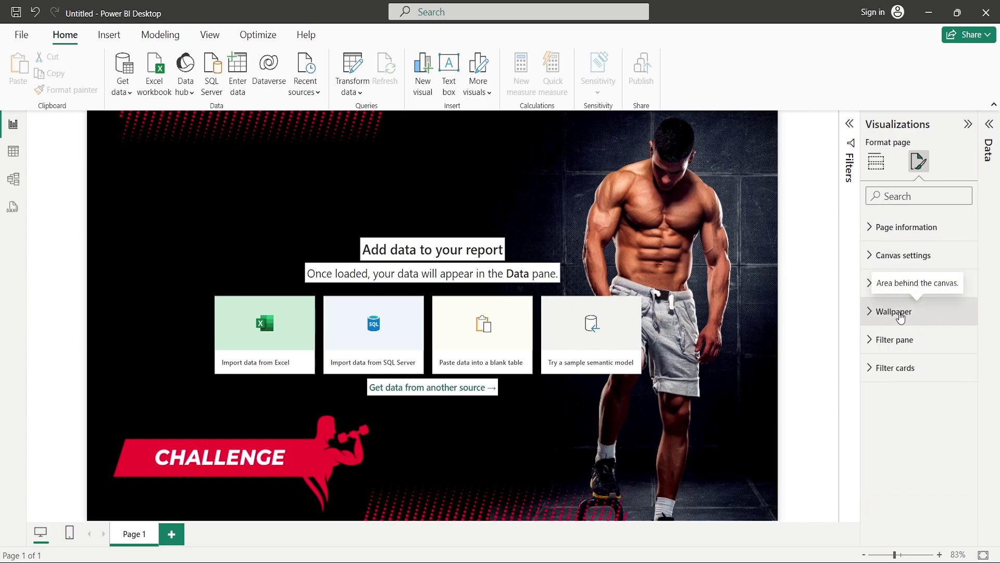
Set the report page's wallpaper to a near-black theme color.
{"action": "left_click", "coordinate": [932, 319]}
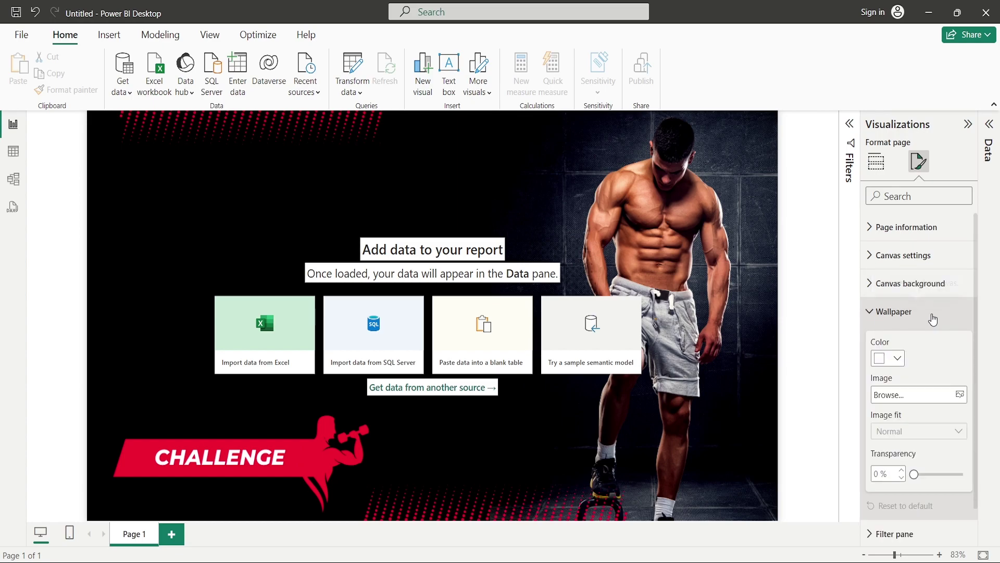
{"action": "left_click", "coordinate": [897, 360]}
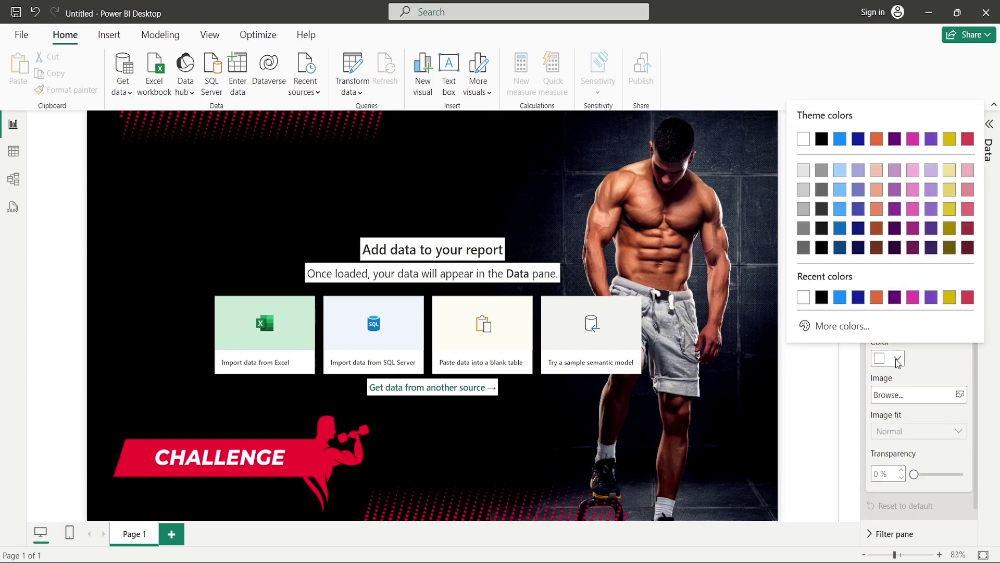
{"action": "left_click", "coordinate": [823, 230]}
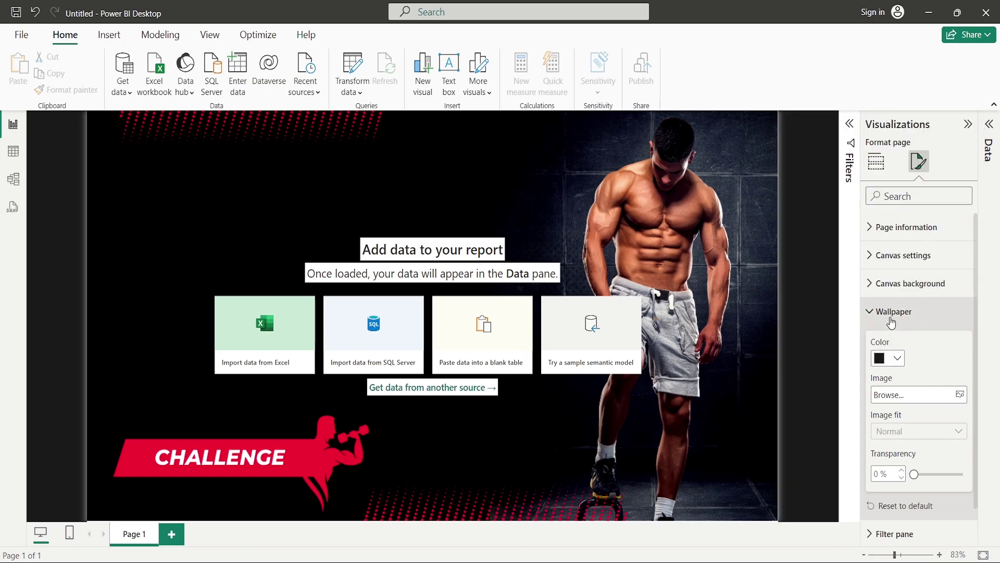
{"action": "left_click", "coordinate": [891, 313]}
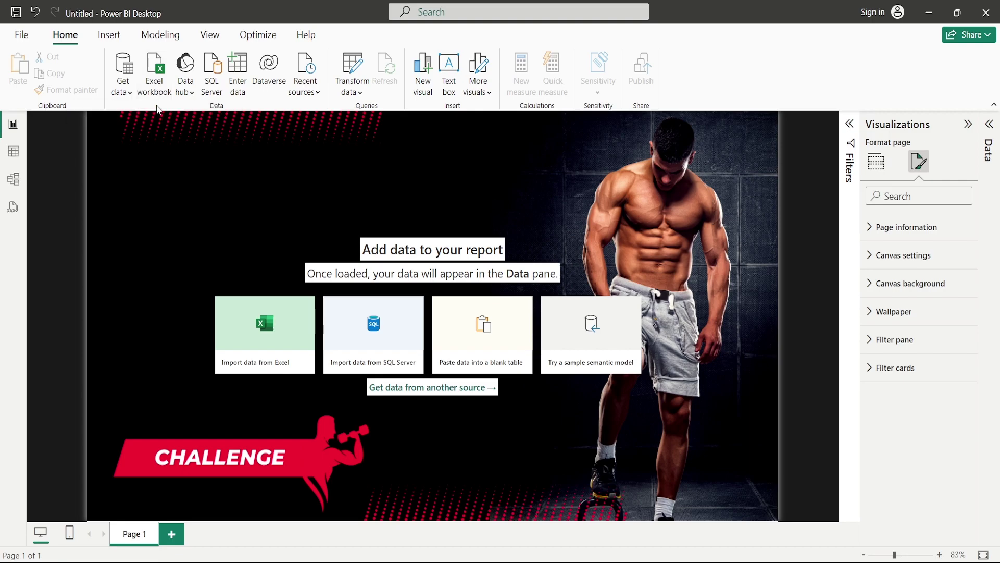
Load Sheet1 from New Microsoft Excel Worksheet.xlsx in the Power BI Report folder into the report.
{"action": "left_click", "coordinate": [157, 86]}
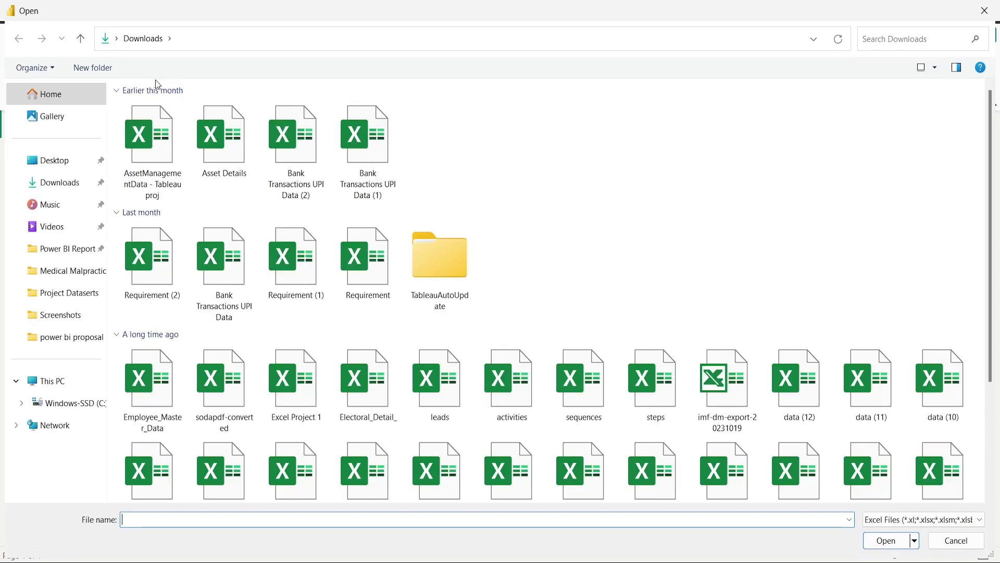
{"action": "left_click", "coordinate": [69, 254]}
{"action": "double_click", "coordinate": [227, 111]}
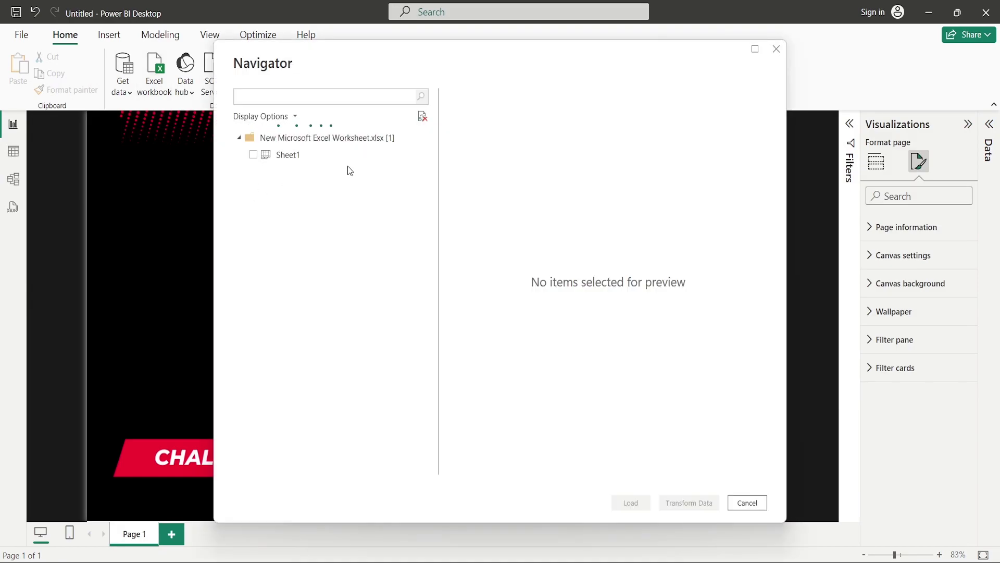
{"action": "left_click", "coordinate": [254, 155]}
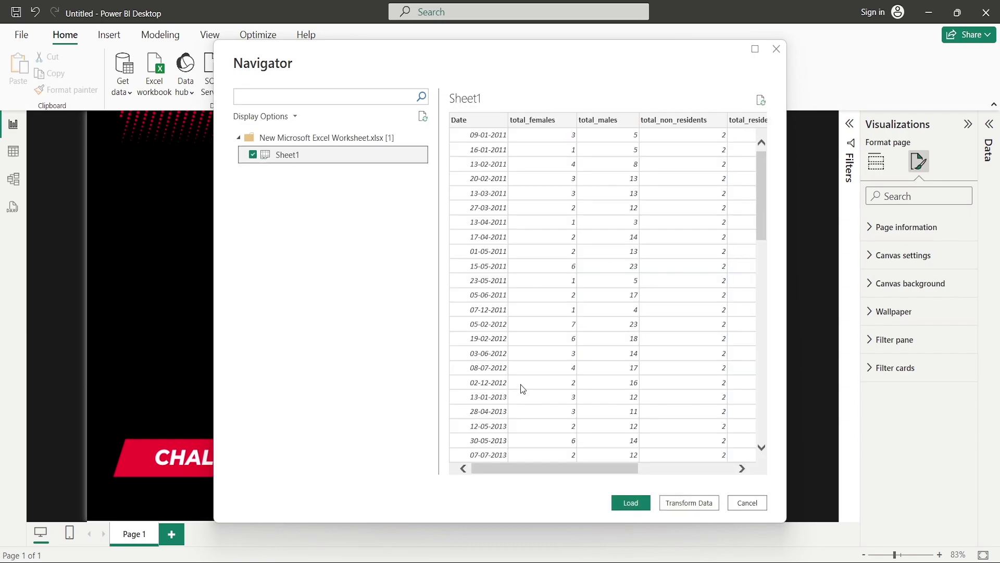
{"action": "left_click", "coordinate": [635, 504]}
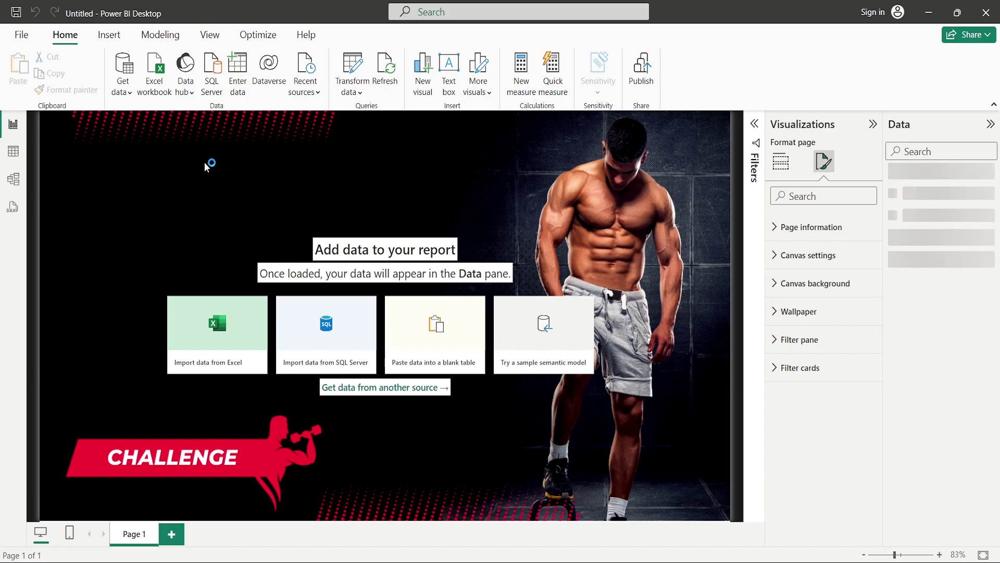
Examine each column of the Sheet1 table, from Date through the totals to location and group, in the table view.
{"action": "left_click", "coordinate": [15, 152]}
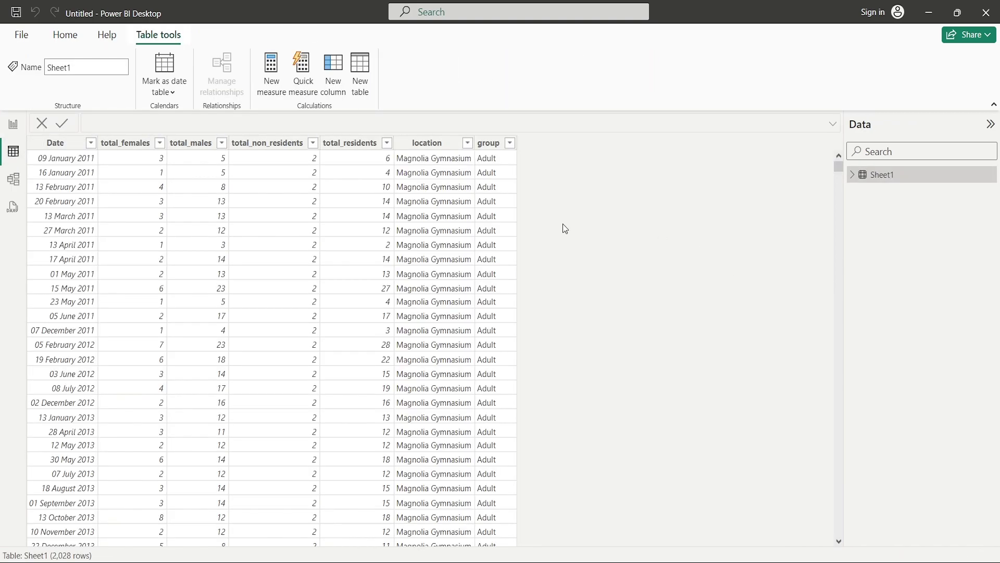
{"action": "left_click", "coordinate": [61, 149]}
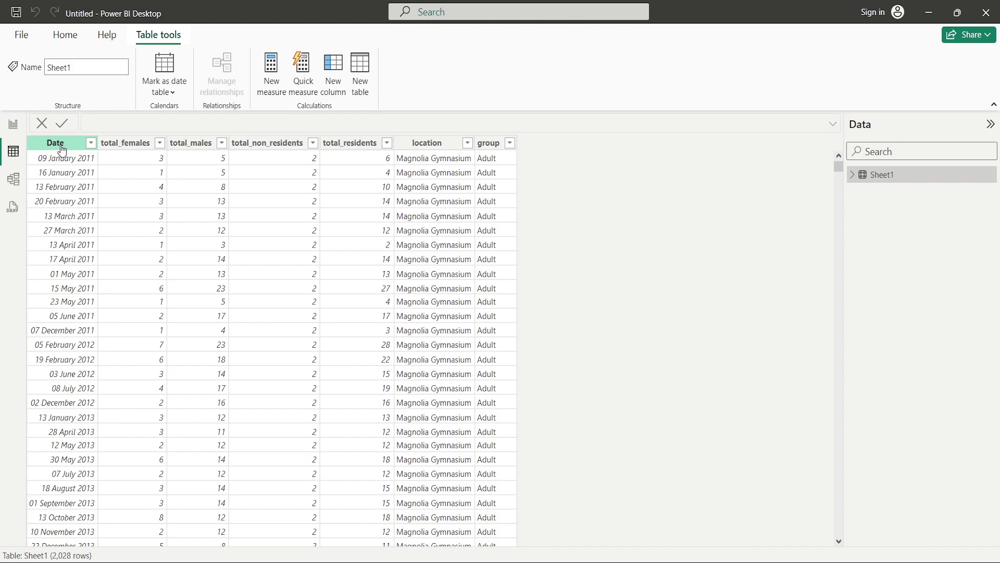
{"action": "left_click", "coordinate": [61, 151]}
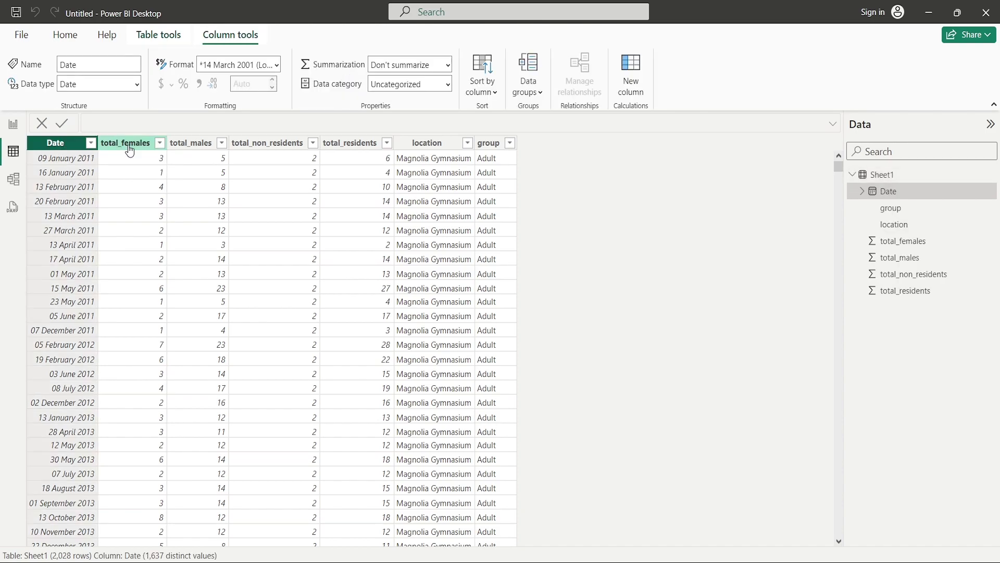
{"action": "left_click", "coordinate": [125, 149]}
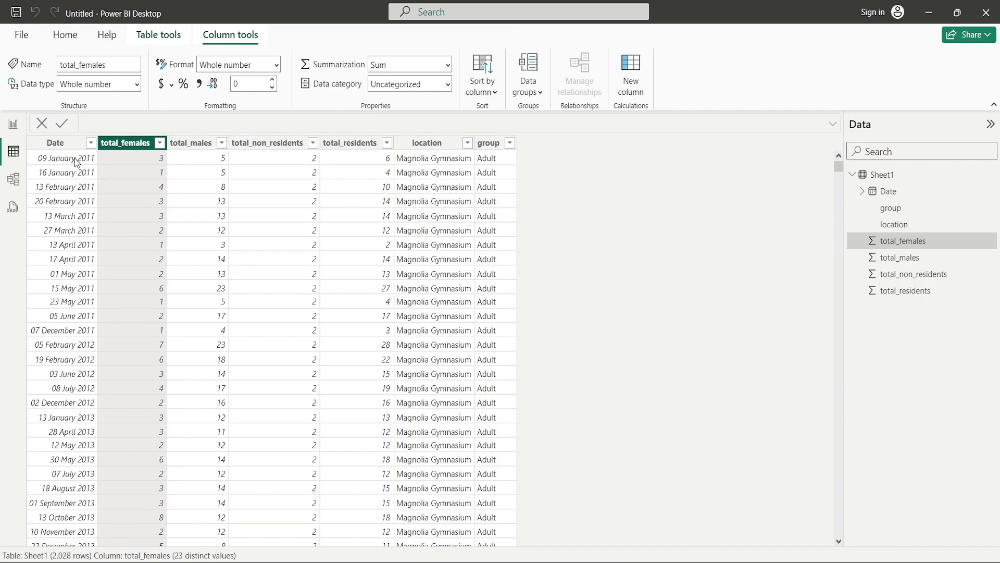
{"action": "left_click", "coordinate": [193, 150]}
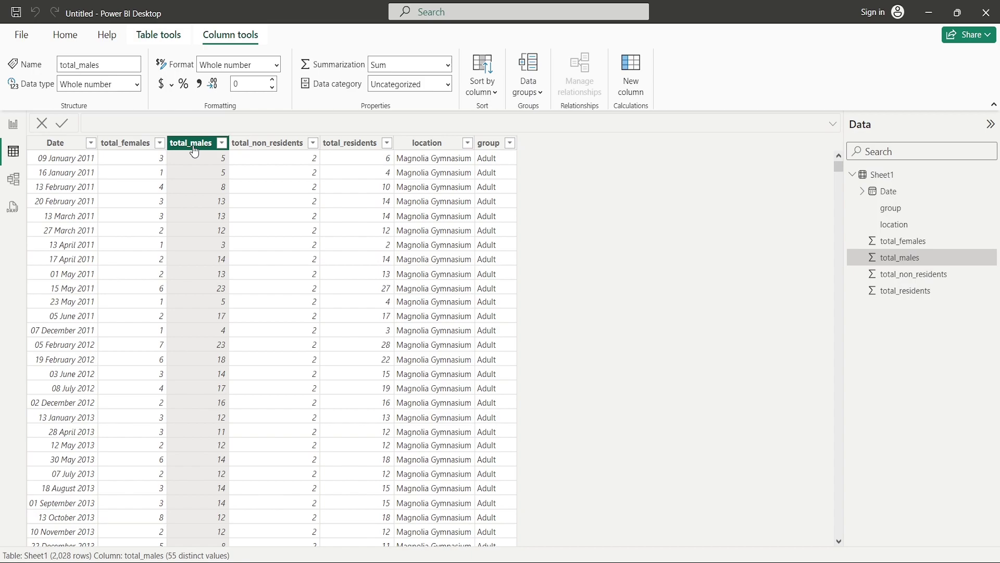
{"action": "left_click", "coordinate": [274, 149]}
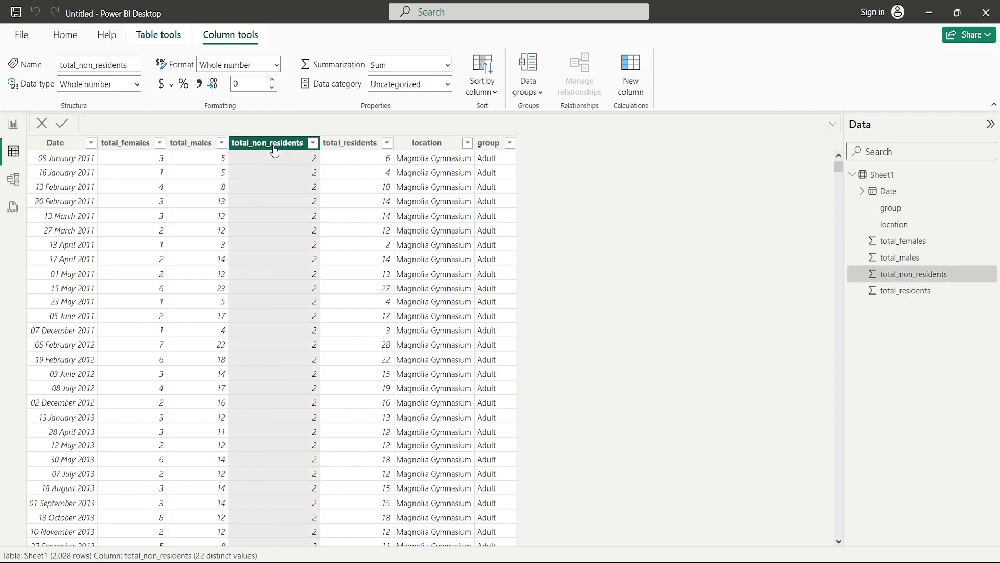
{"action": "left_click", "coordinate": [349, 148]}
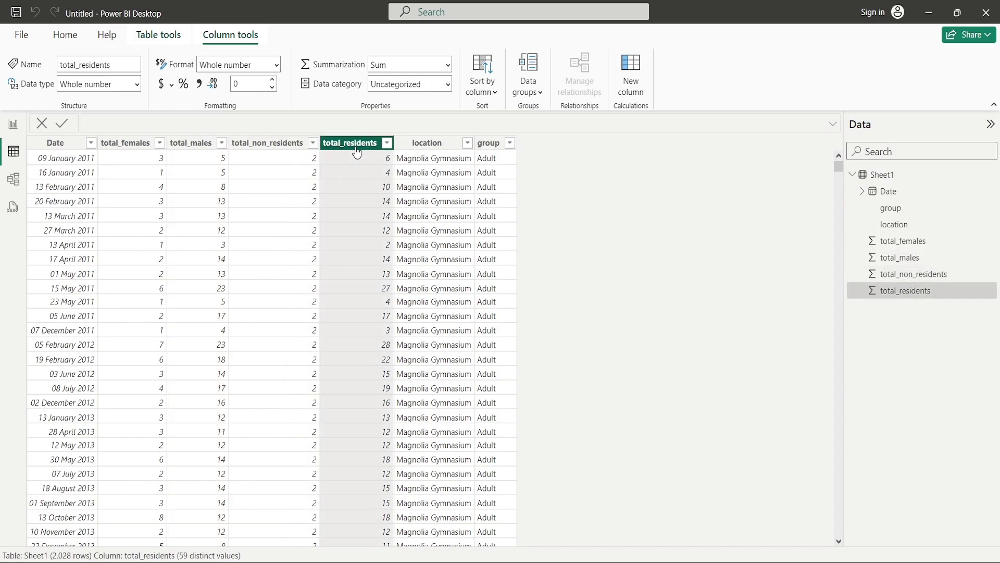
{"action": "left_click", "coordinate": [428, 150]}
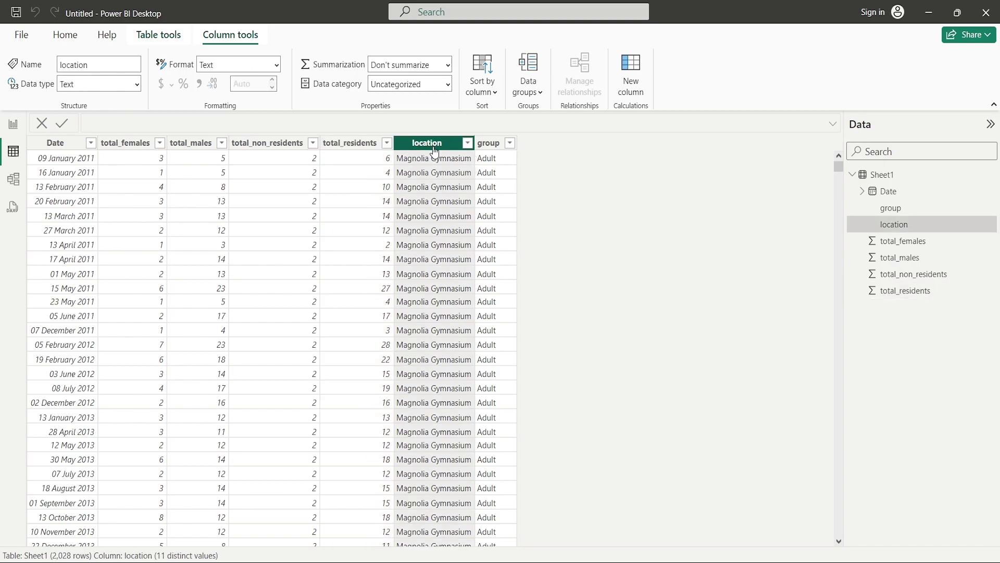
{"action": "left_click", "coordinate": [490, 148]}
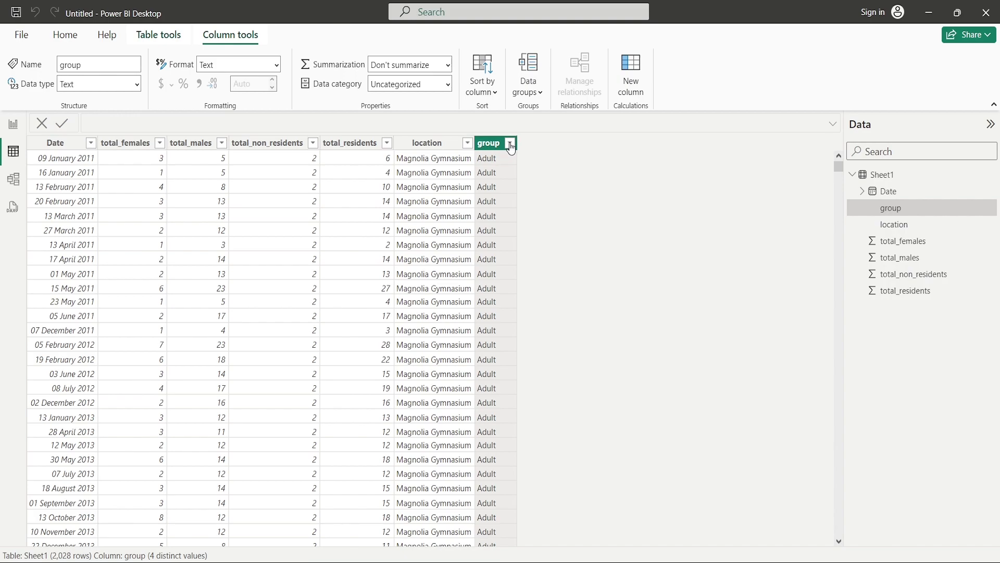
Check the distinct values available in the group and location columns without applying a filter.
{"action": "left_click", "coordinate": [511, 144]}
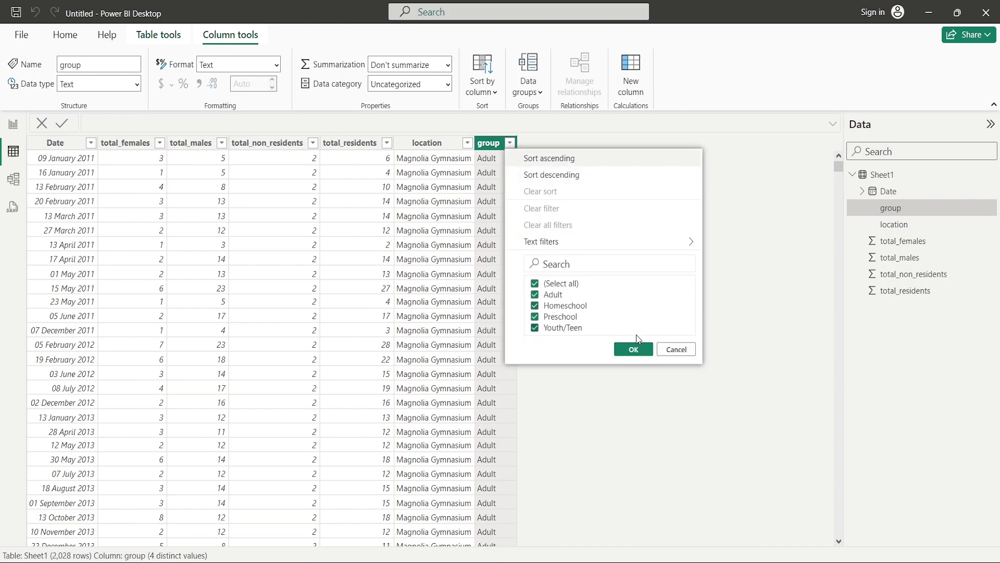
{"action": "left_click", "coordinate": [675, 349]}
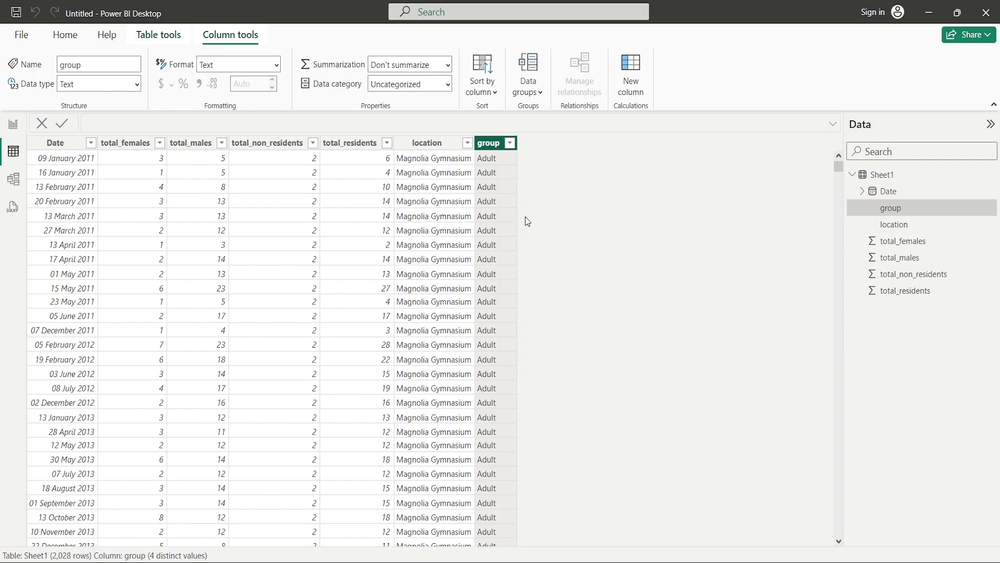
{"action": "left_click", "coordinate": [469, 144]}
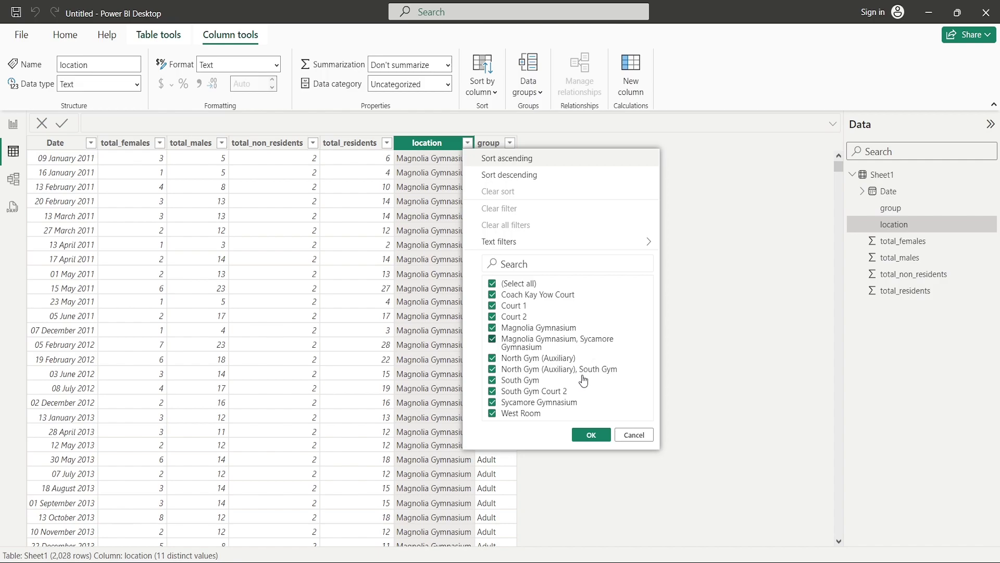
{"action": "left_click", "coordinate": [633, 436]}
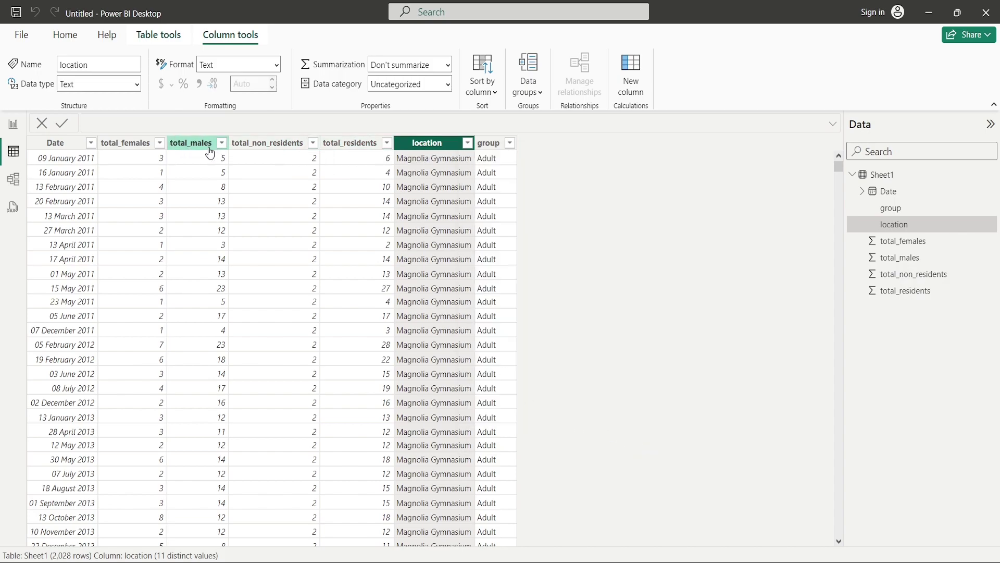
Add an empty card visual to the report page, place it above the CHALLENGE banner, shrink it to a short, wide box, and select it.
{"action": "left_click", "coordinate": [12, 130]}
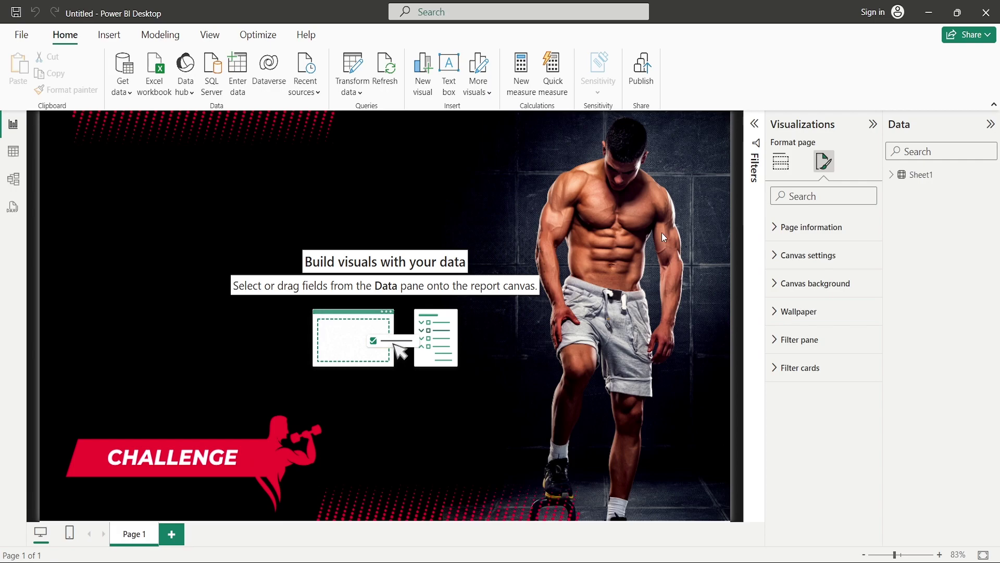
{"action": "left_click", "coordinate": [785, 163]}
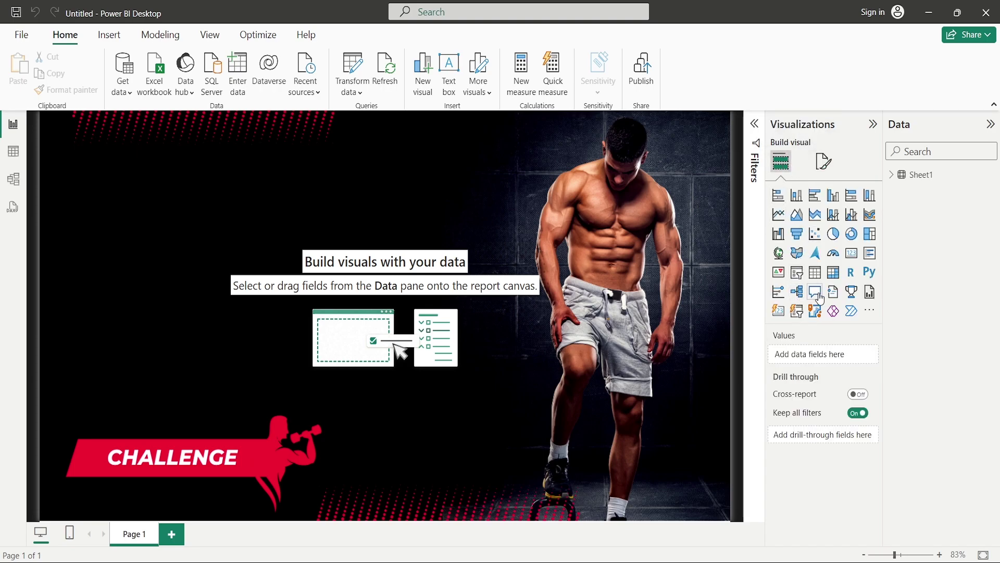
{"action": "left_click", "coordinate": [852, 254]}
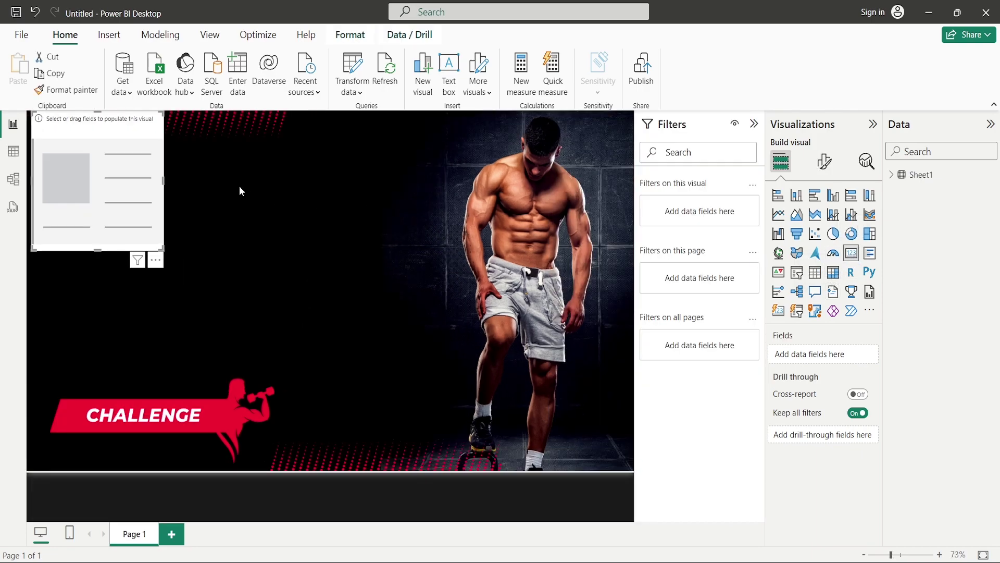
{"action": "left_click_drag", "start_coordinate": [140, 209], "coordinate": [151, 308]}
{"action": "left_click_drag", "start_coordinate": [174, 347], "coordinate": [185, 266]}
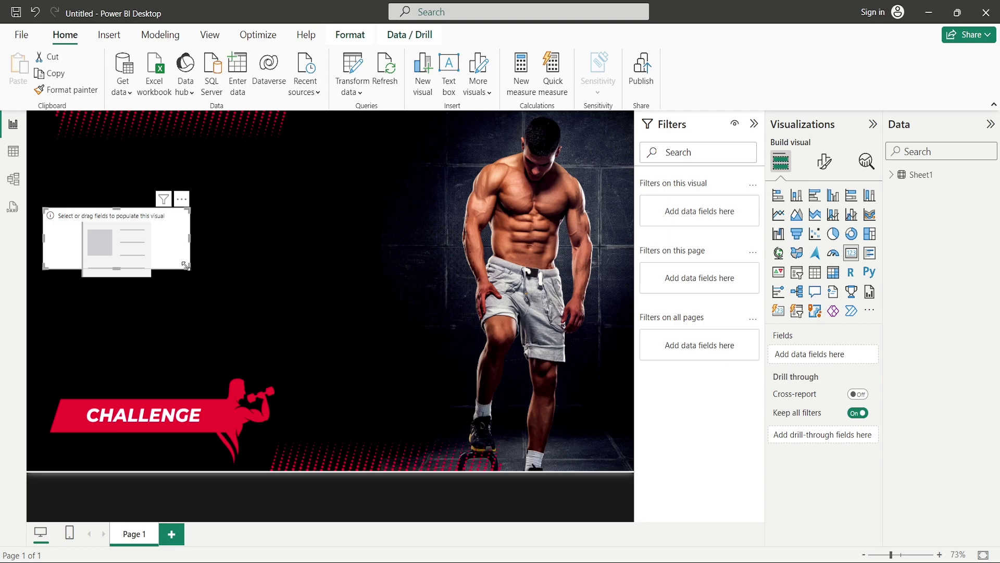
{"action": "left_click", "coordinate": [261, 286]}
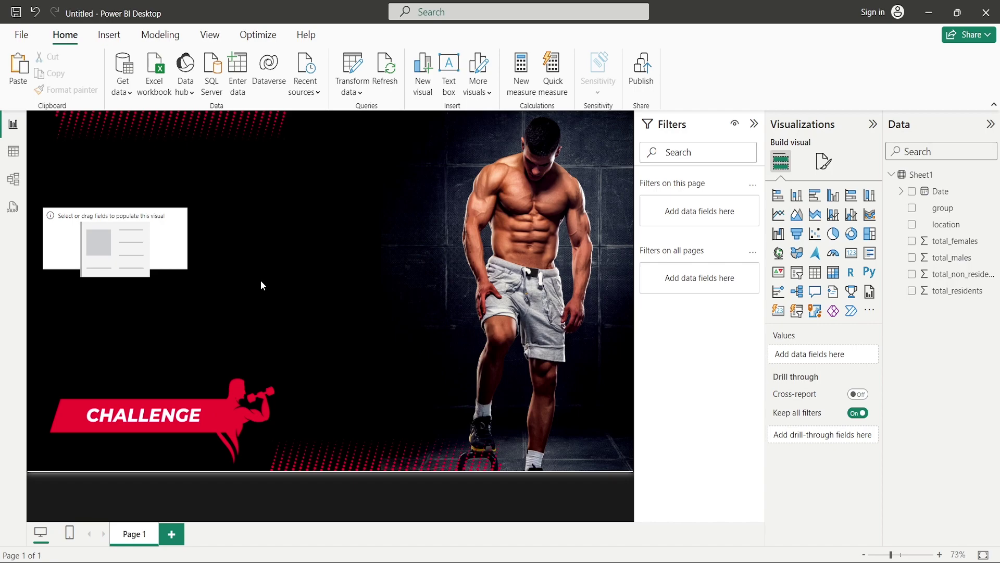
{"action": "mouse_move", "coordinate": [151, 279]}
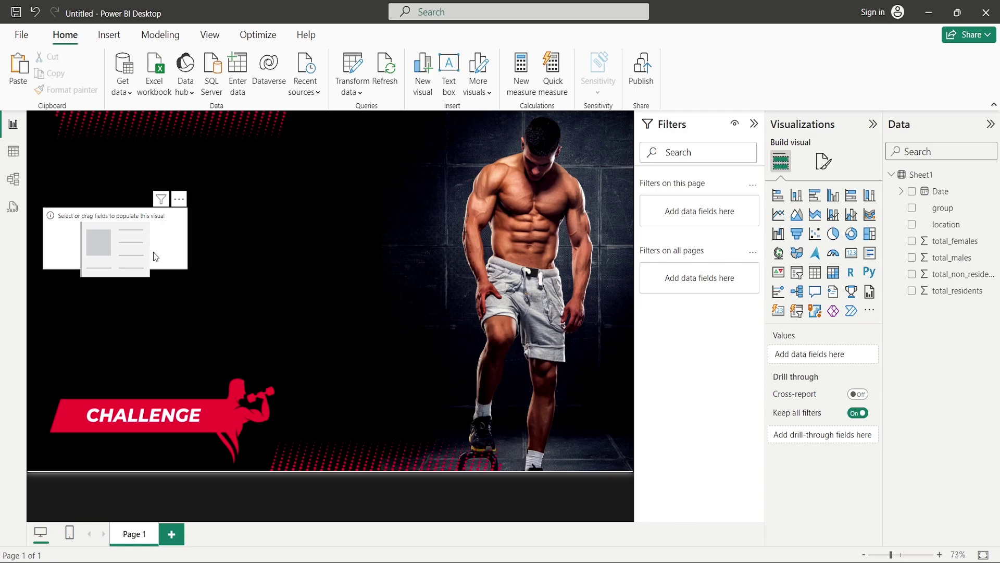
{"action": "left_click", "coordinate": [153, 252]}
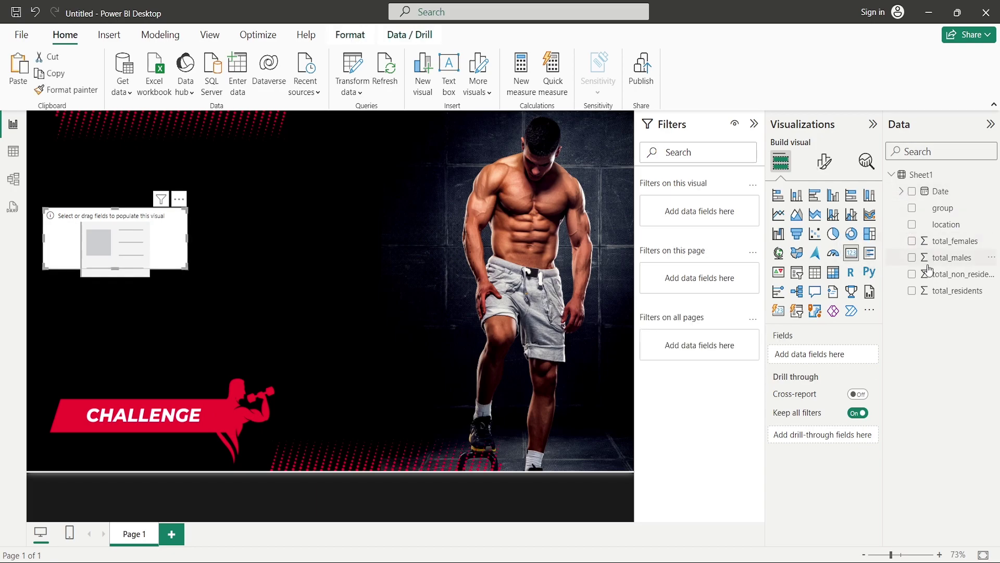
Show total_males in the empty card and format its callout value in Times New Roman with the recent red colour.
{"action": "left_click_drag", "start_coordinate": [913, 263], "coordinate": [120, 240]}
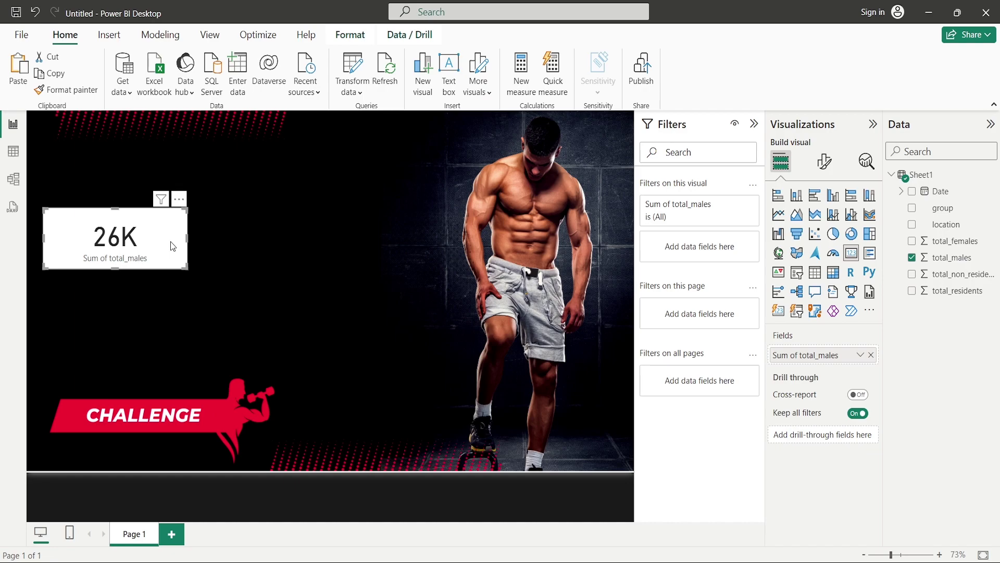
{"action": "left_click", "coordinate": [823, 166]}
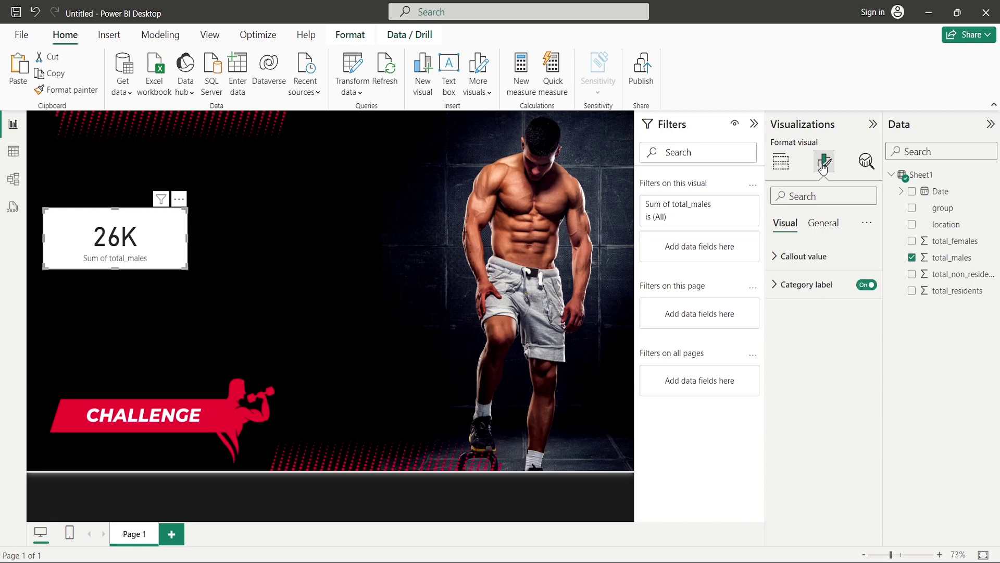
{"action": "left_click", "coordinate": [805, 261]}
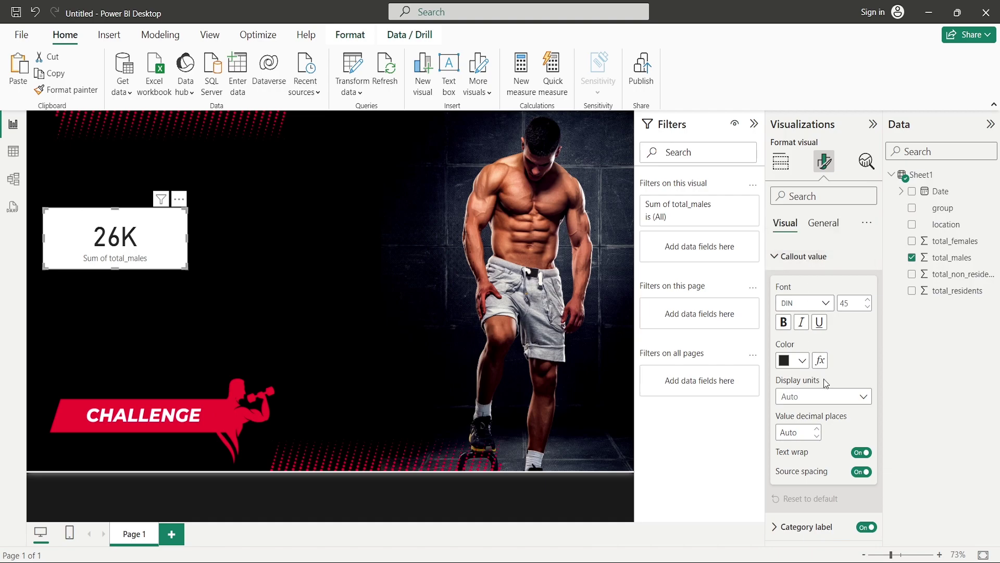
{"action": "left_click", "coordinate": [802, 361]}
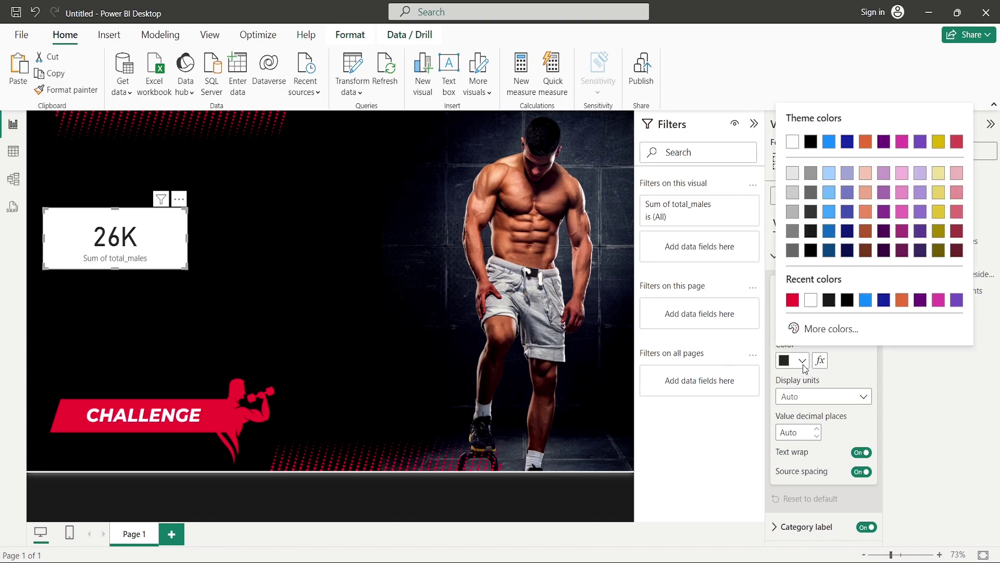
{"action": "left_click", "coordinate": [792, 301]}
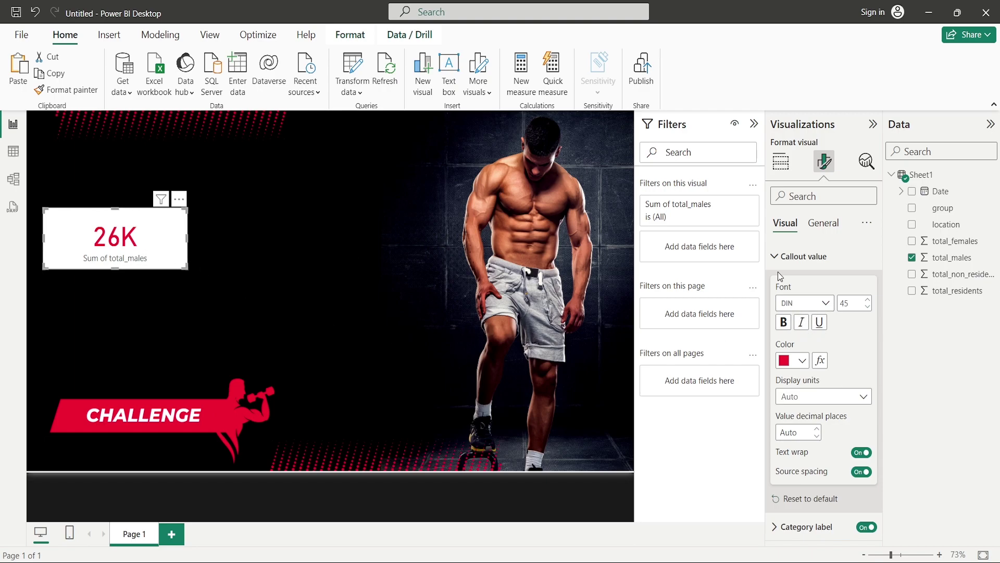
{"action": "left_click", "coordinate": [828, 307]}
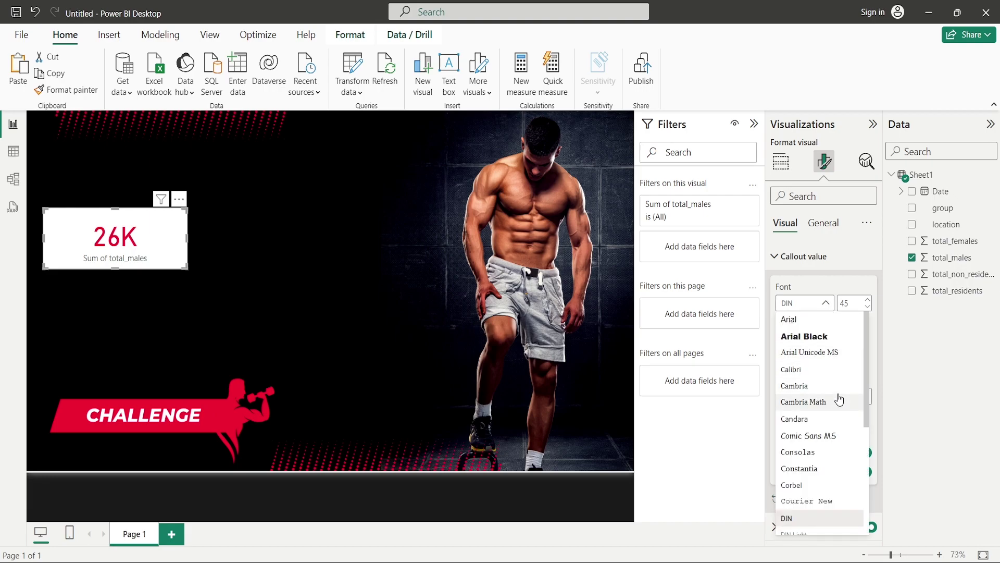
{"action": "scroll", "coordinate": [836, 397], "scroll_direction": "down", "scroll_amount": 3}
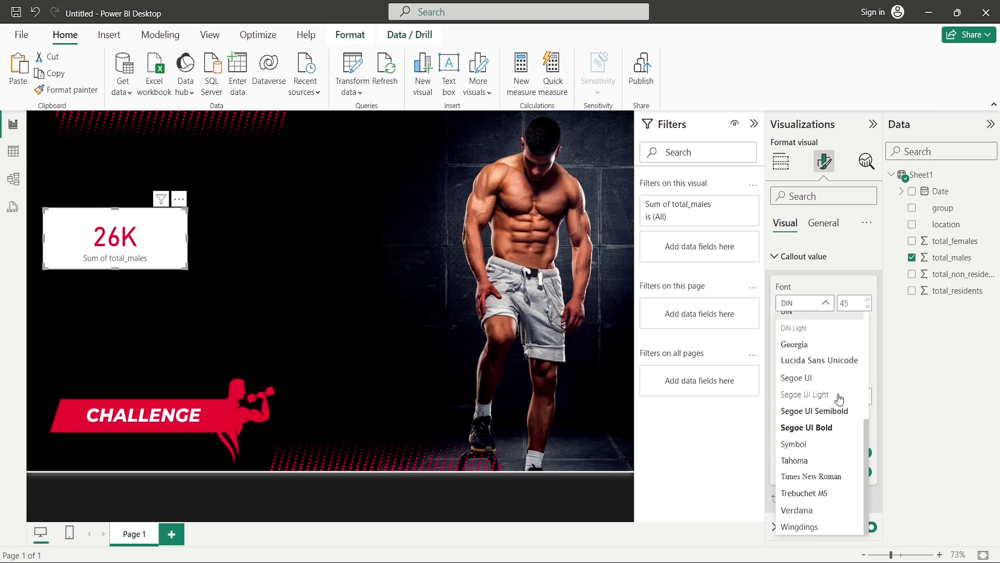
{"action": "left_click", "coordinate": [832, 477]}
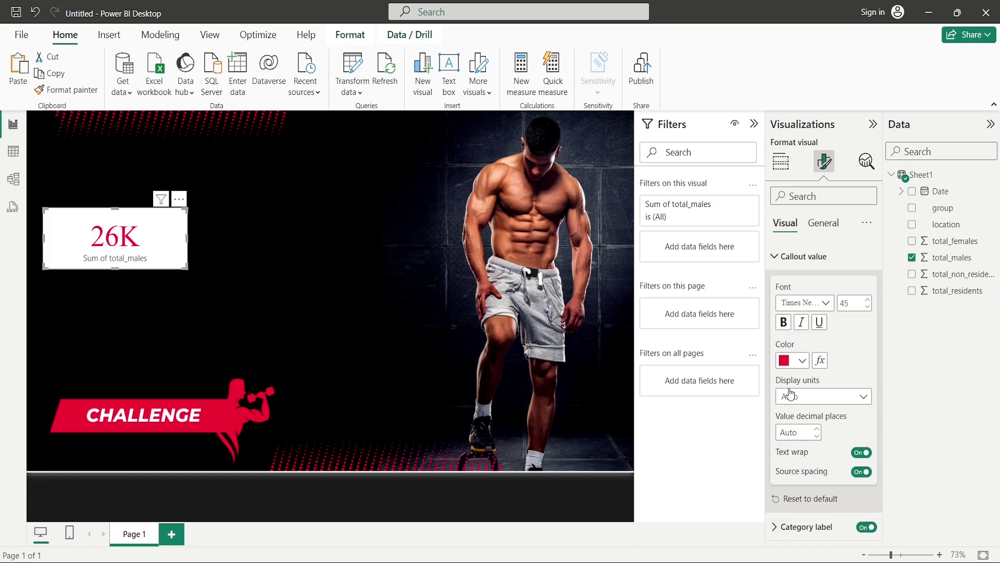
{"action": "left_click", "coordinate": [787, 271]}
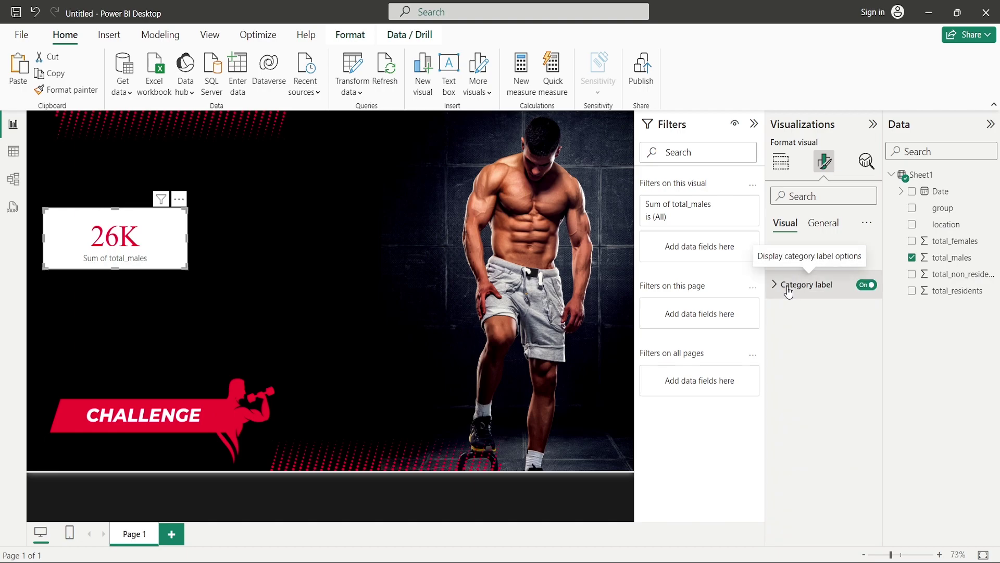
Format the card's category label in Times New Roman with white text.
{"action": "left_click", "coordinate": [789, 288]}
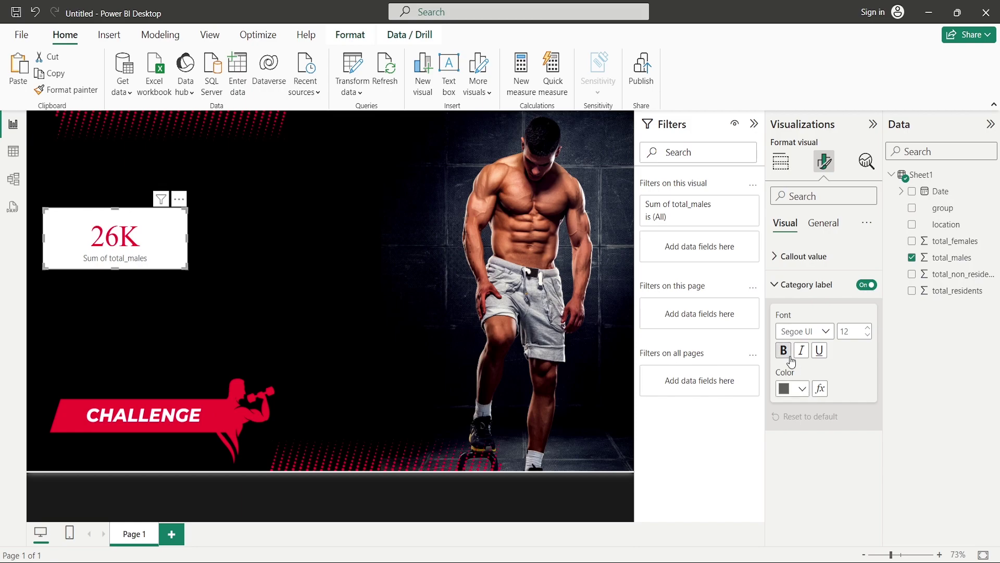
{"action": "left_click", "coordinate": [824, 332]}
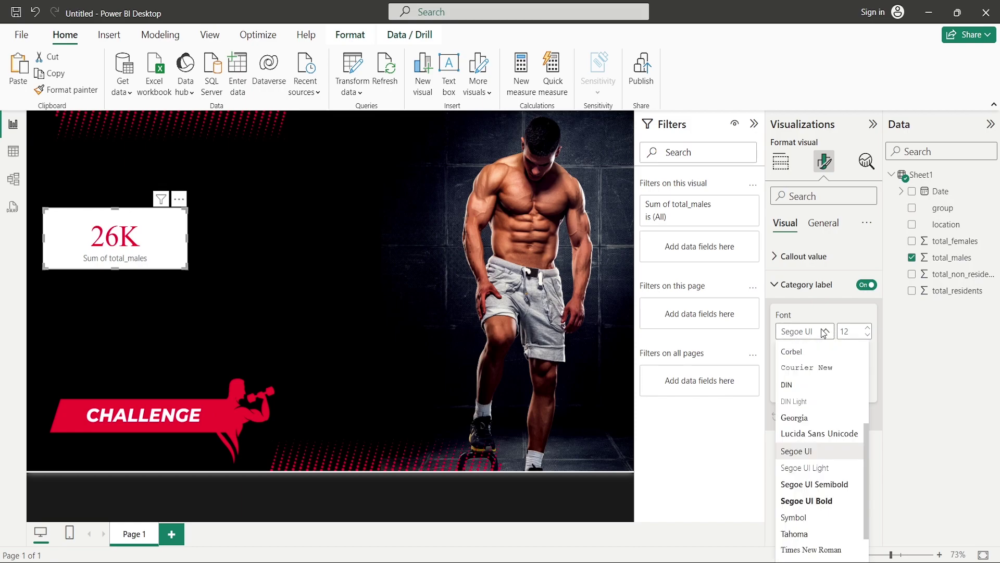
{"action": "scroll", "coordinate": [819, 406], "scroll_direction": "down", "scroll_amount": 1}
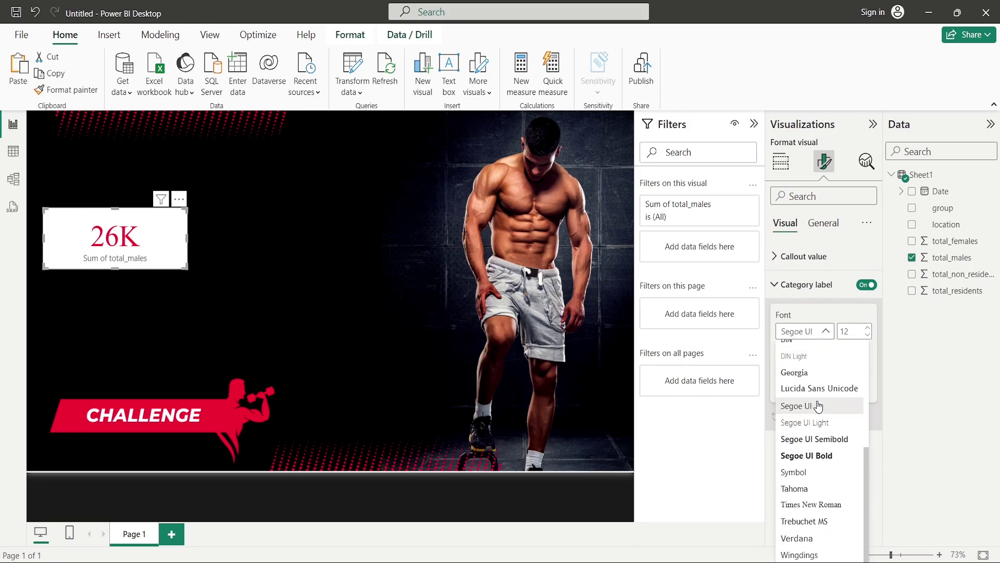
{"action": "left_click", "coordinate": [832, 504]}
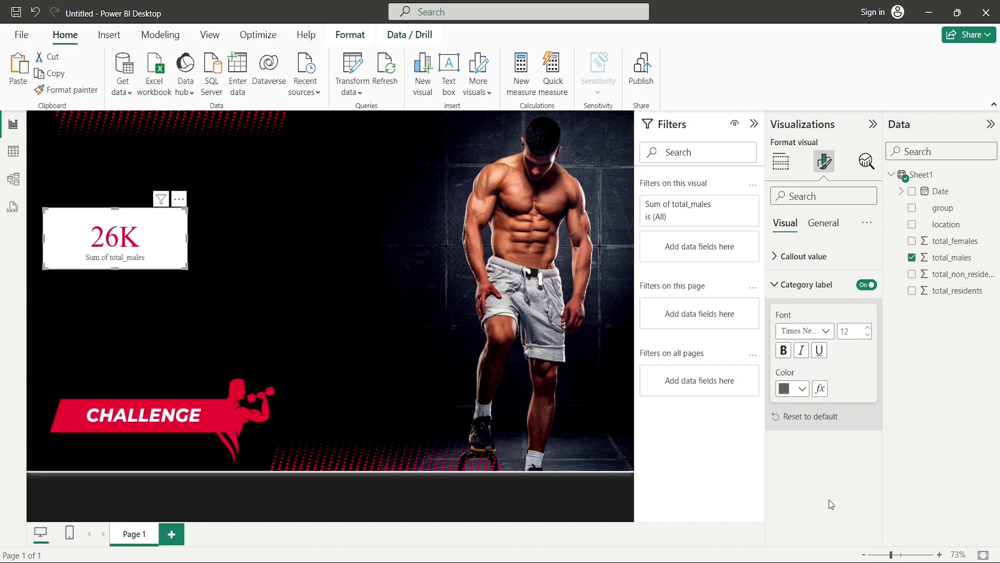
{"action": "left_click", "coordinate": [801, 397]}
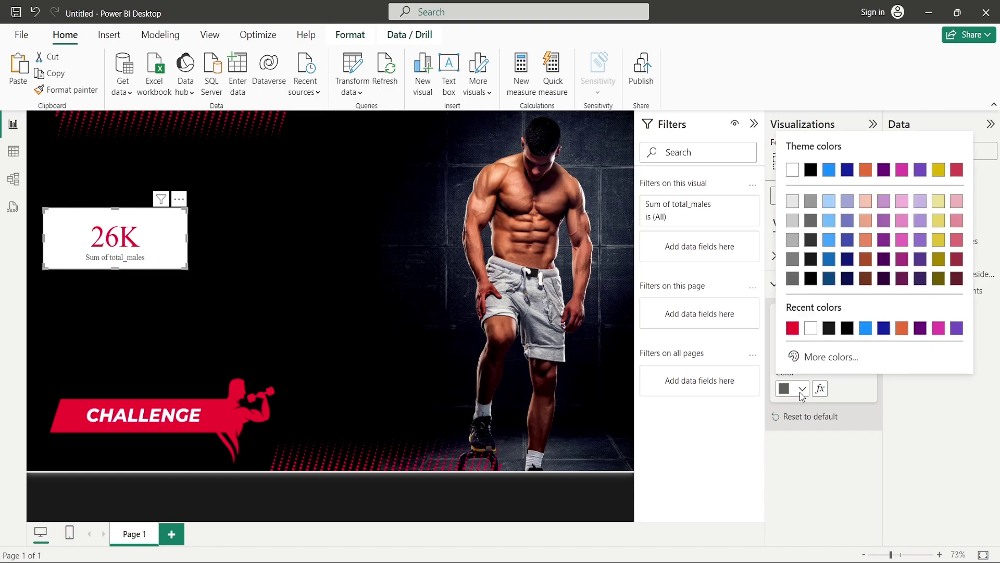
{"action": "left_click", "coordinate": [813, 330]}
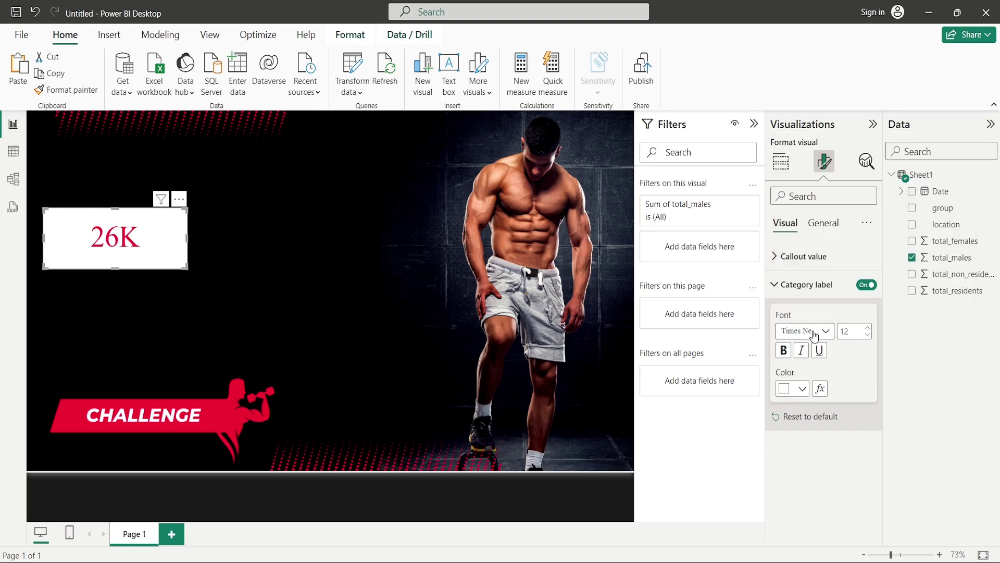
{"action": "left_click", "coordinate": [804, 286]}
Turn off the total_males card's background so the page image shows through, then deselect the card.
{"action": "left_click", "coordinate": [836, 226]}
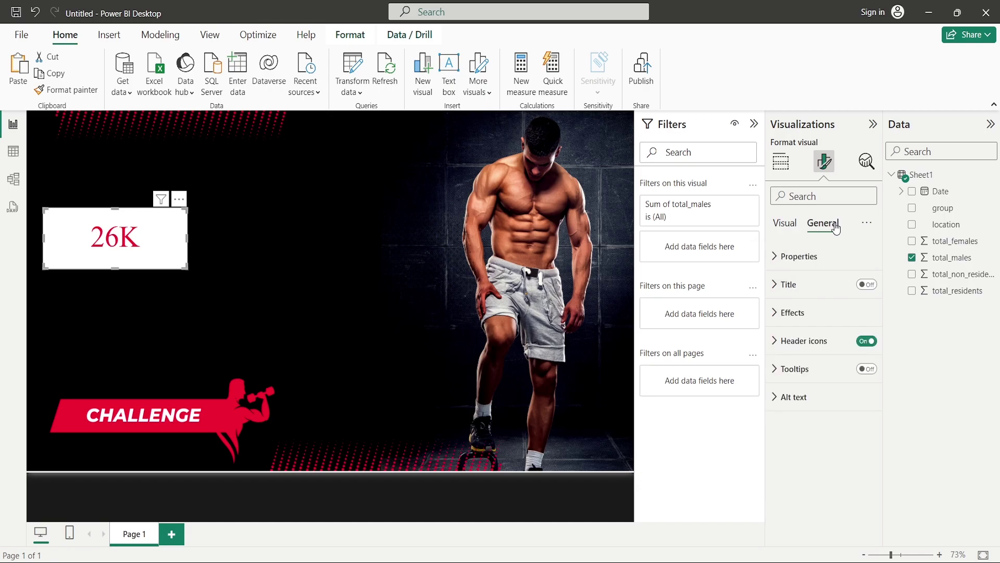
{"action": "left_click", "coordinate": [814, 312]}
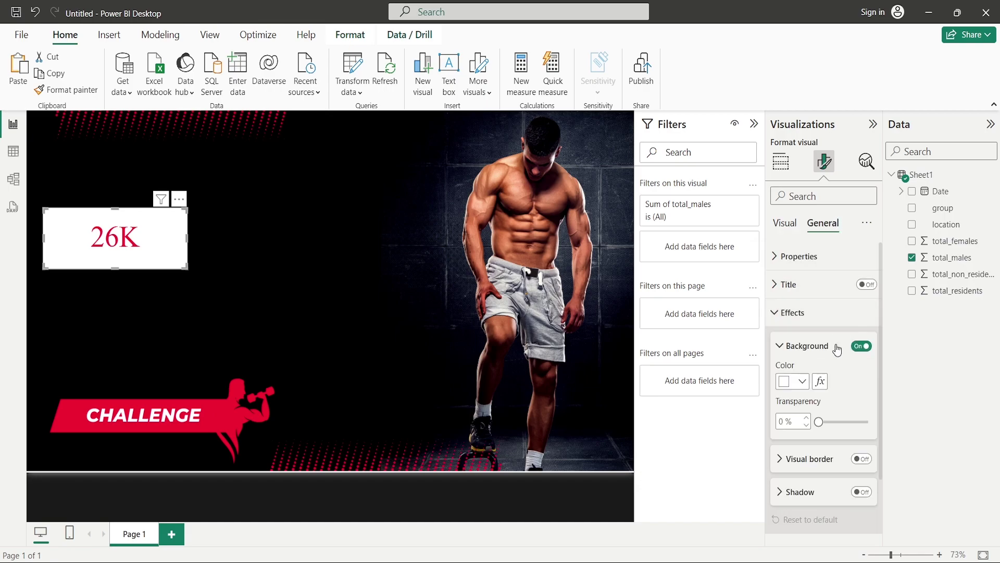
{"action": "left_click", "coordinate": [858, 348]}
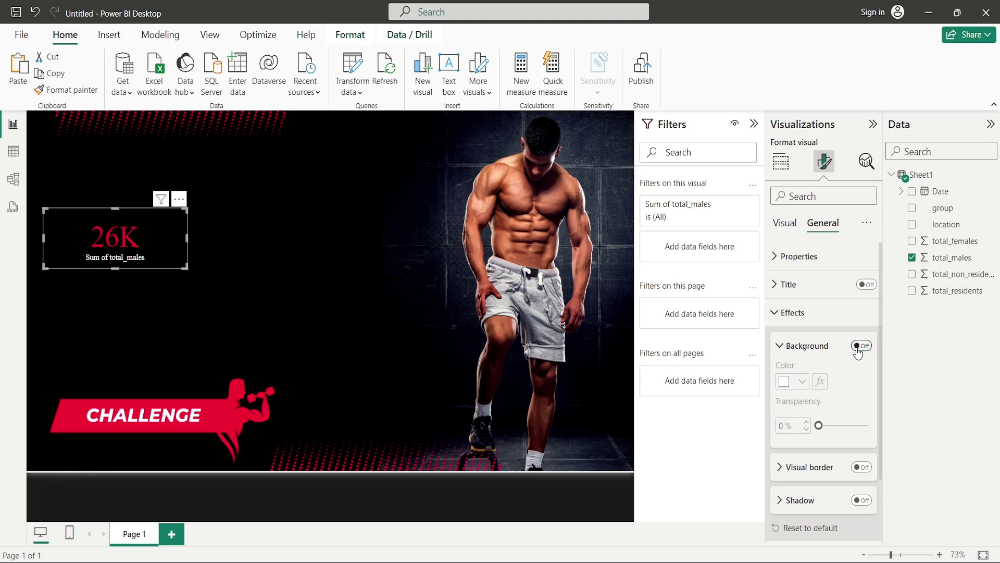
{"action": "left_click", "coordinate": [257, 306]}
Rename the Sum of total_males field in the card to Men.
{"action": "left_click", "coordinate": [171, 240]}
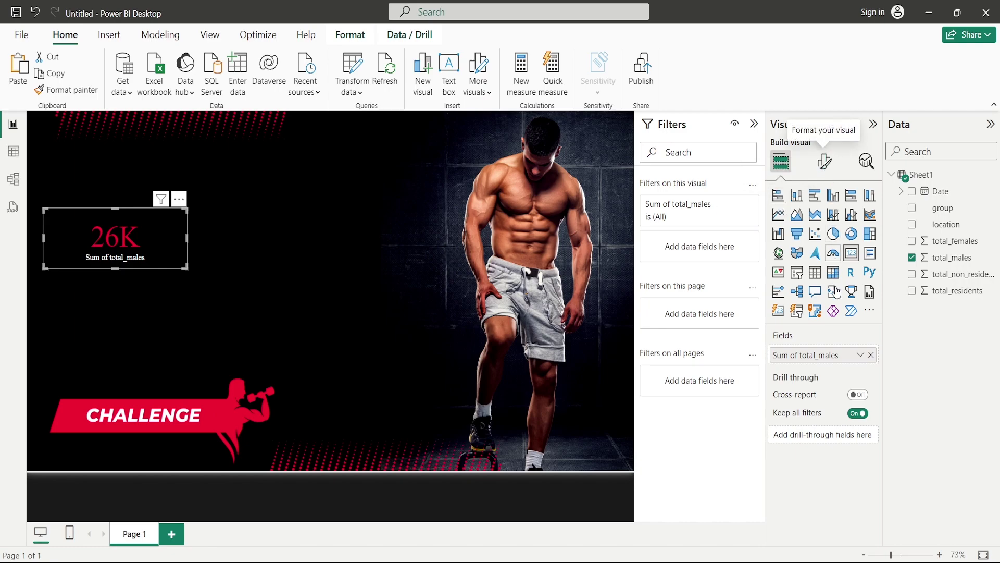
{"action": "double_click", "coordinate": [824, 359]}
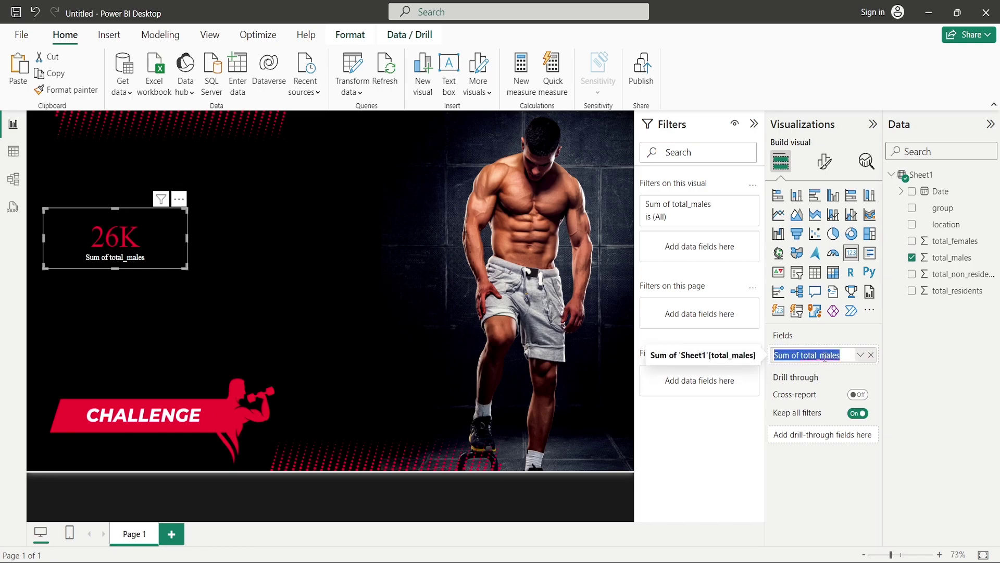
{"action": "type", "text": "Men"}
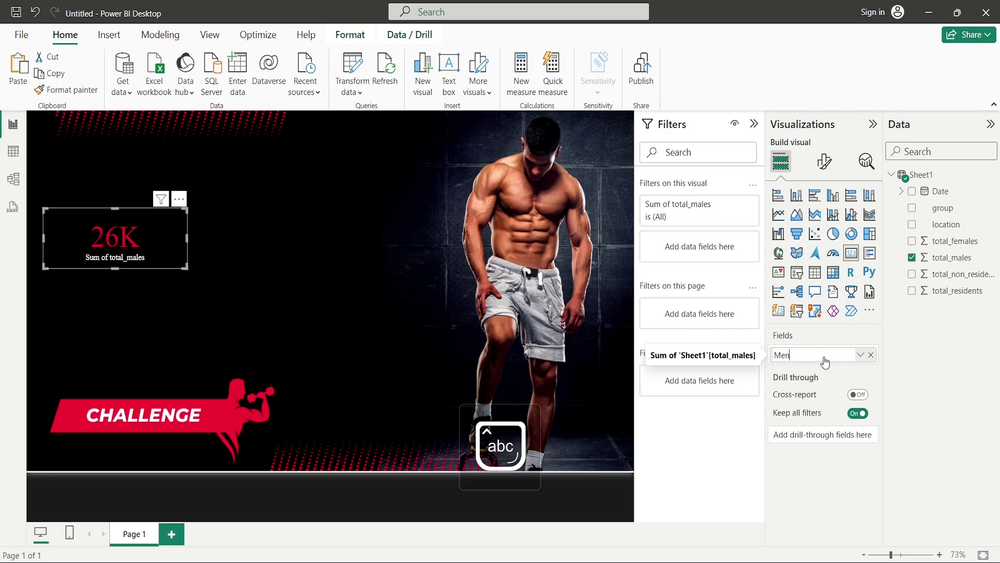
{"action": "key", "text": "Return"}
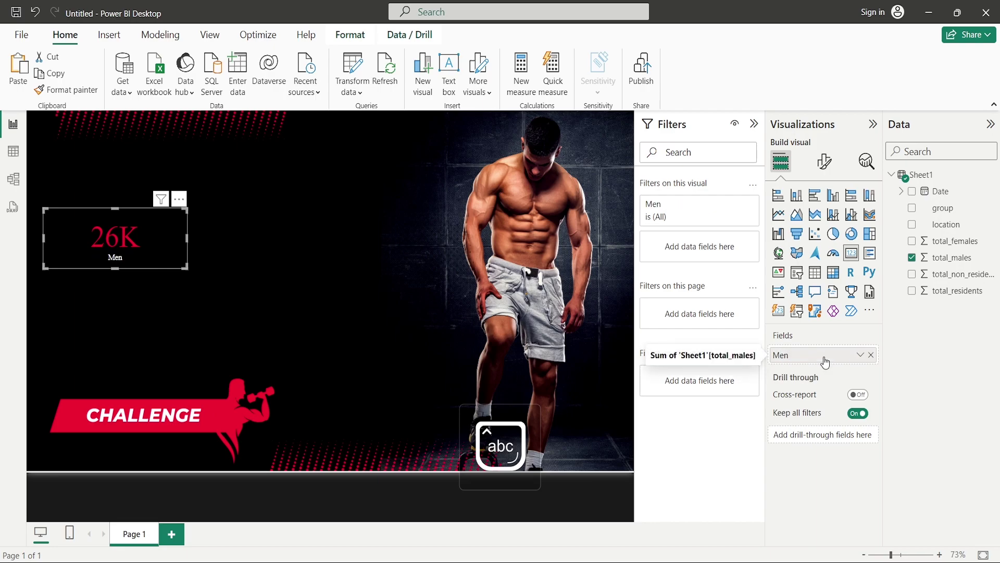
{"action": "left_click", "coordinate": [275, 251]}
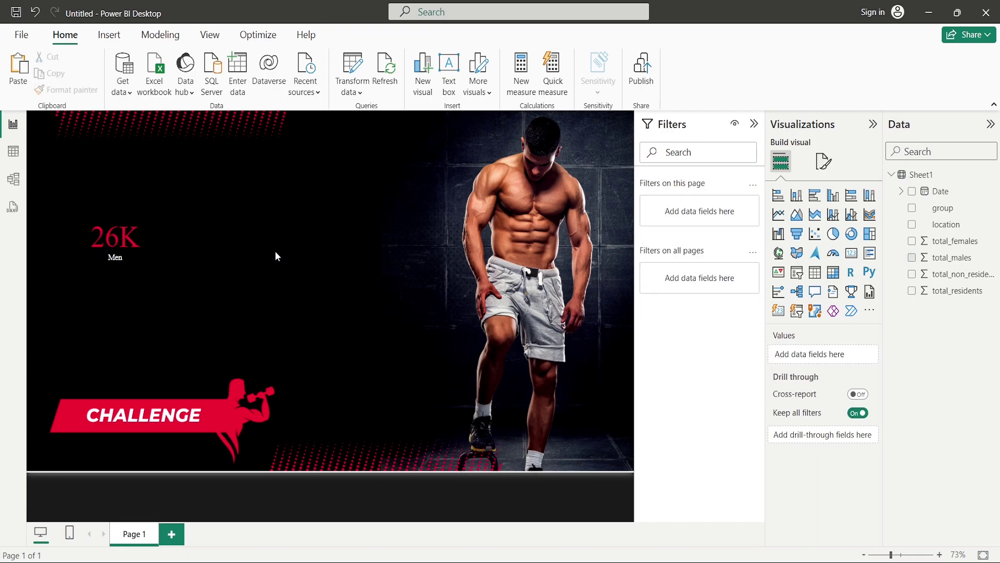
Turn on a shadow for the Men card and colour it the recent red.
{"action": "left_click", "coordinate": [152, 248]}
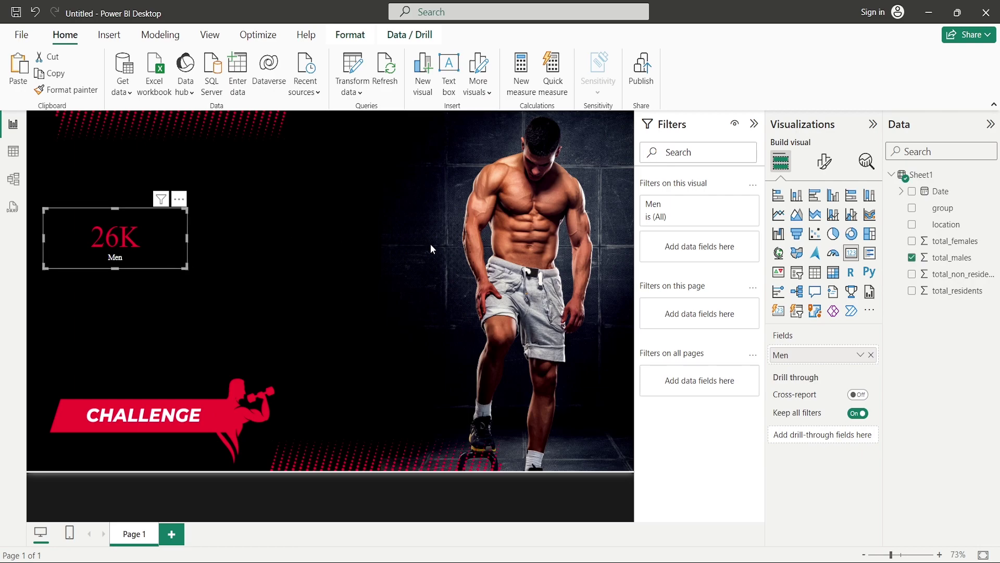
{"action": "left_click", "coordinate": [819, 162]}
{"action": "left_click", "coordinate": [822, 224]}
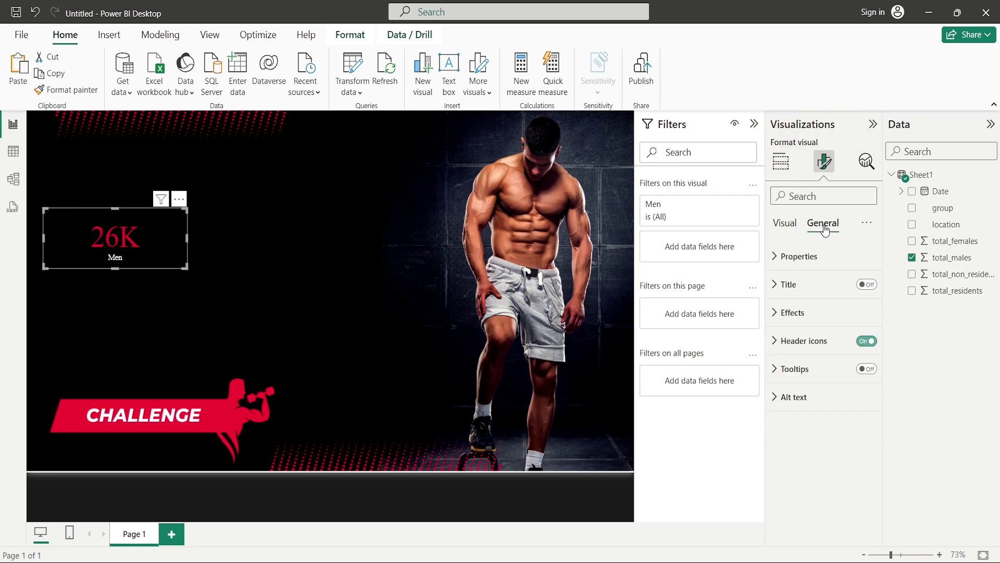
{"action": "left_click", "coordinate": [817, 318]}
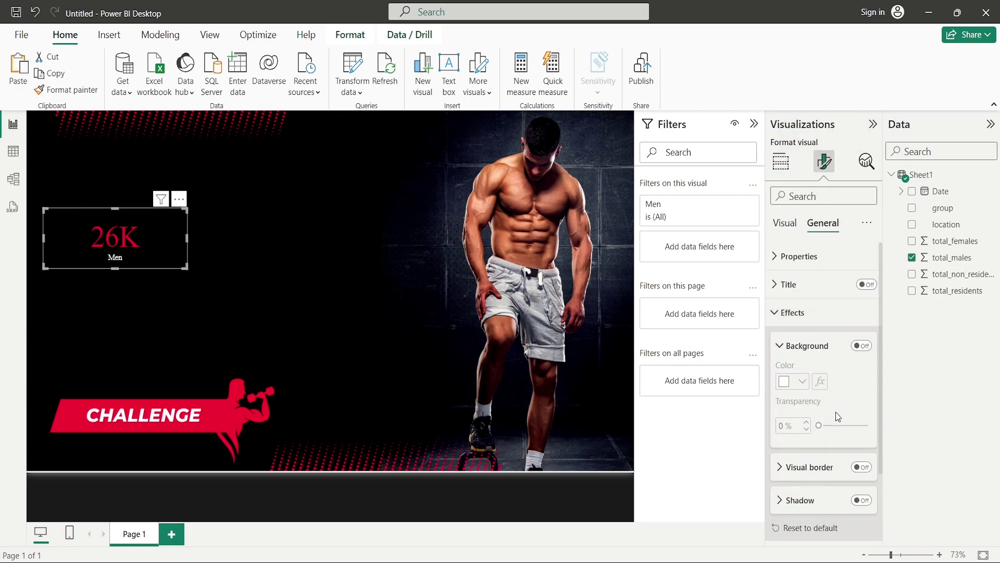
{"action": "scroll", "coordinate": [837, 416], "scroll_direction": "down", "scroll_amount": 2}
{"action": "left_click", "coordinate": [861, 432]}
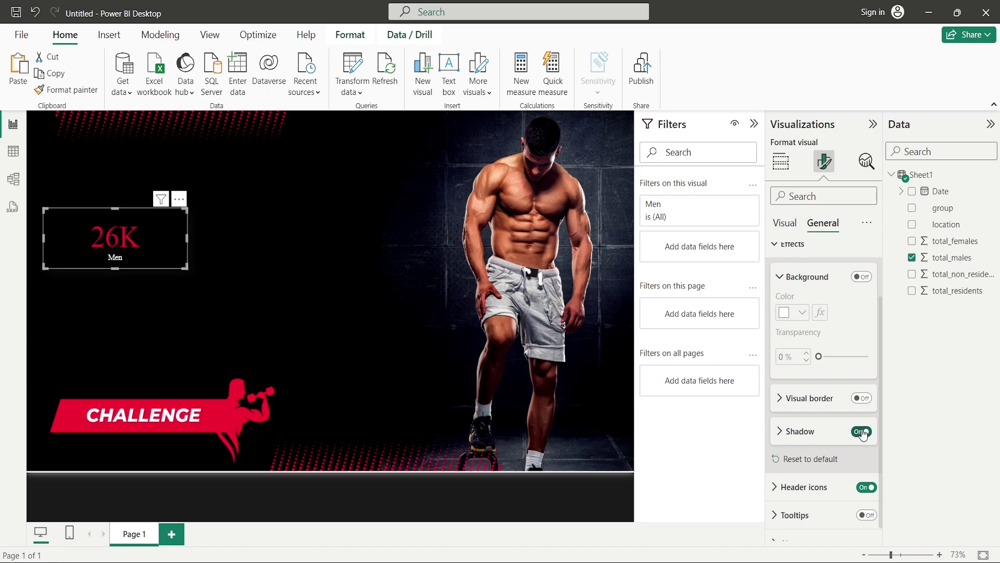
{"action": "left_click", "coordinate": [827, 435]}
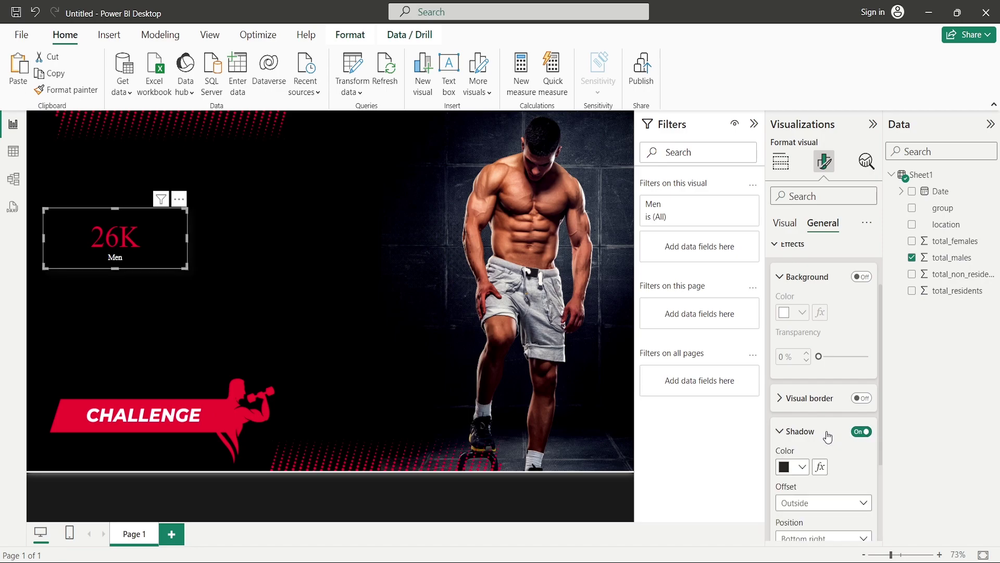
{"action": "scroll", "coordinate": [820, 436], "scroll_direction": "down", "scroll_amount": 2}
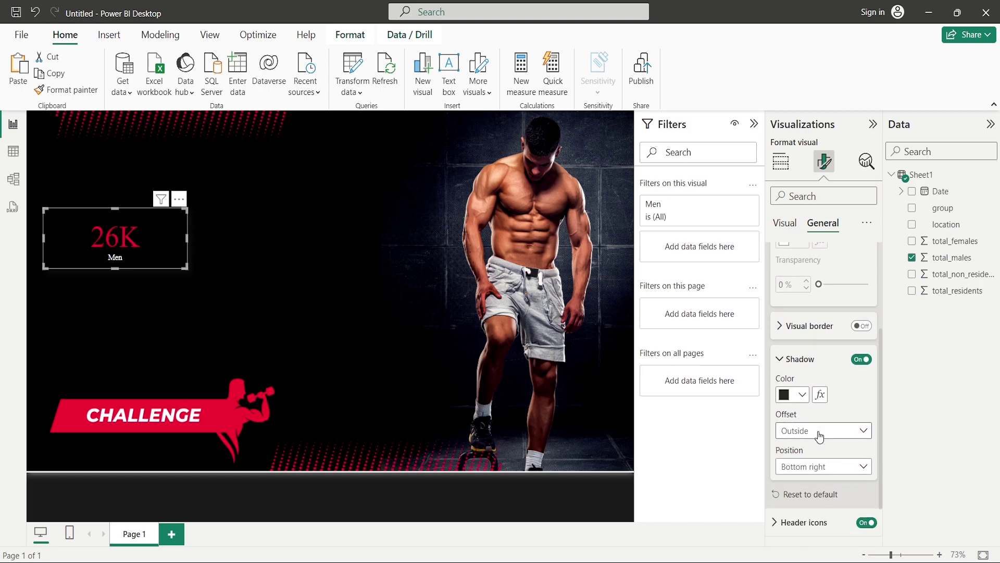
{"action": "left_click", "coordinate": [804, 401]}
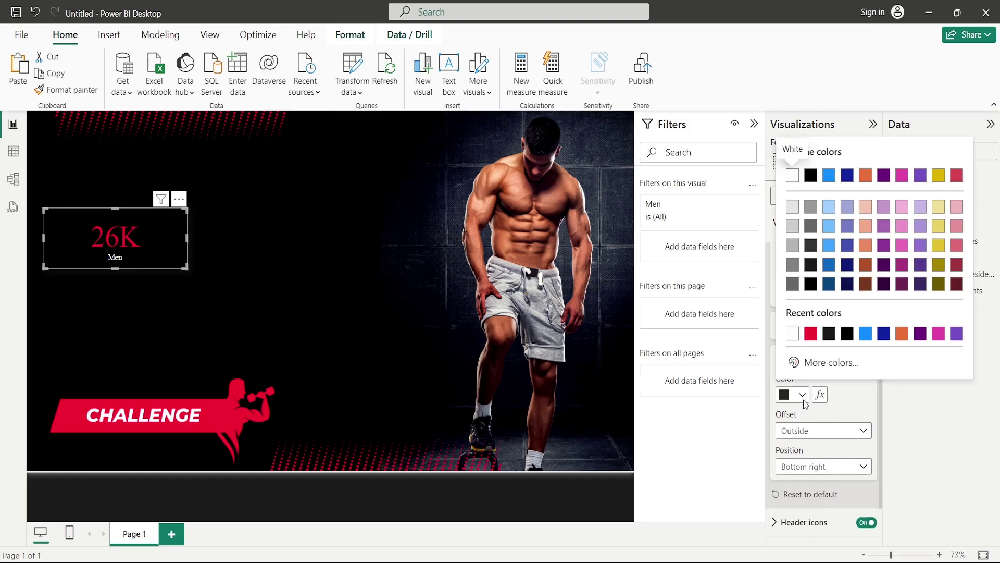
{"action": "left_click", "coordinate": [809, 335]}
{"action": "left_click", "coordinate": [219, 291]}
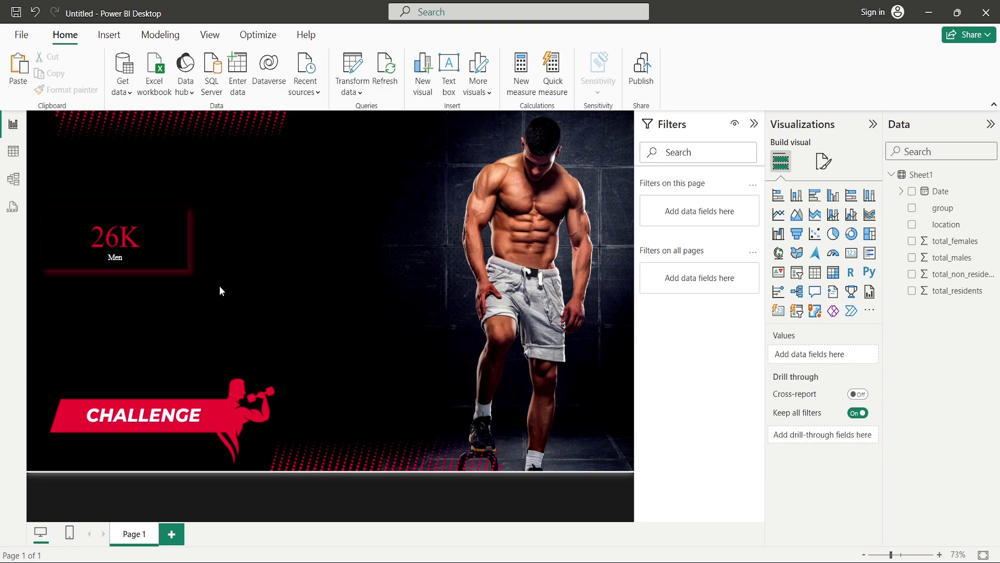
Duplicate the Men card, place the copy level with the original on its right, and remove the copy's Men field.
{"action": "mouse_move", "coordinate": [174, 256]}
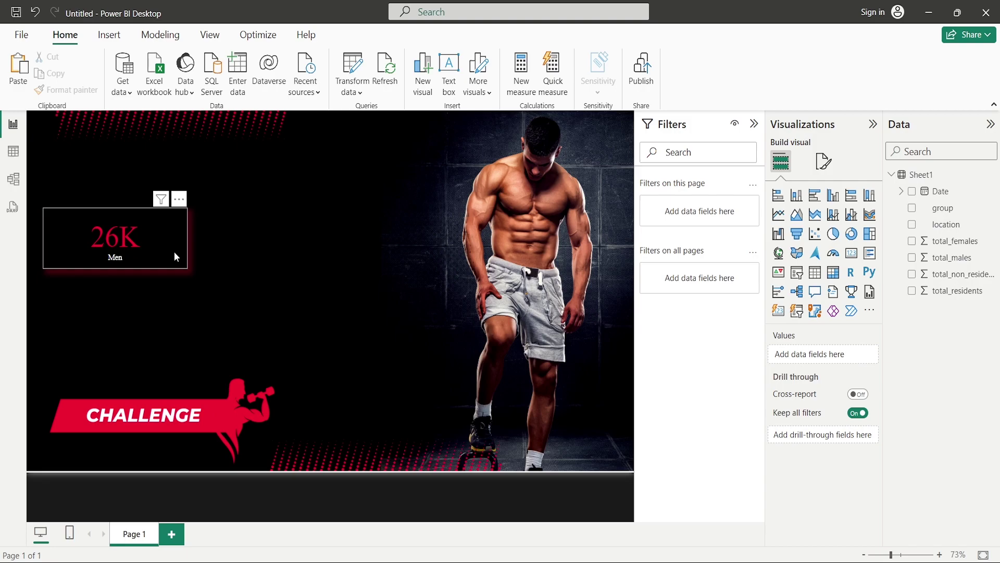
{"action": "left_click", "coordinate": [174, 253]}
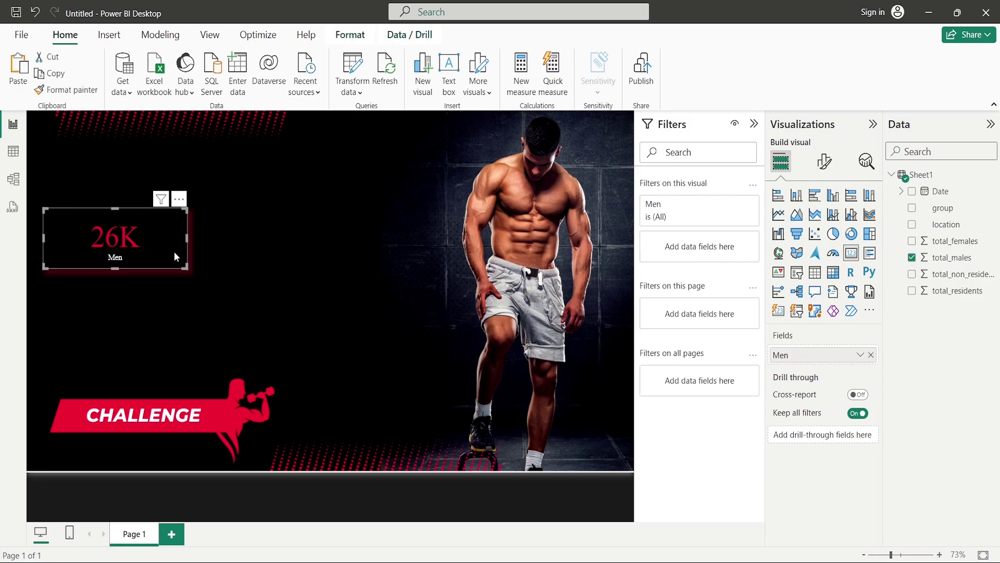
{"action": "key", "text": "ctrl+c"}
{"action": "key", "text": "ctrl+v"}
{"action": "left_click_drag", "start_coordinate": [174, 251], "coordinate": [342, 249]}
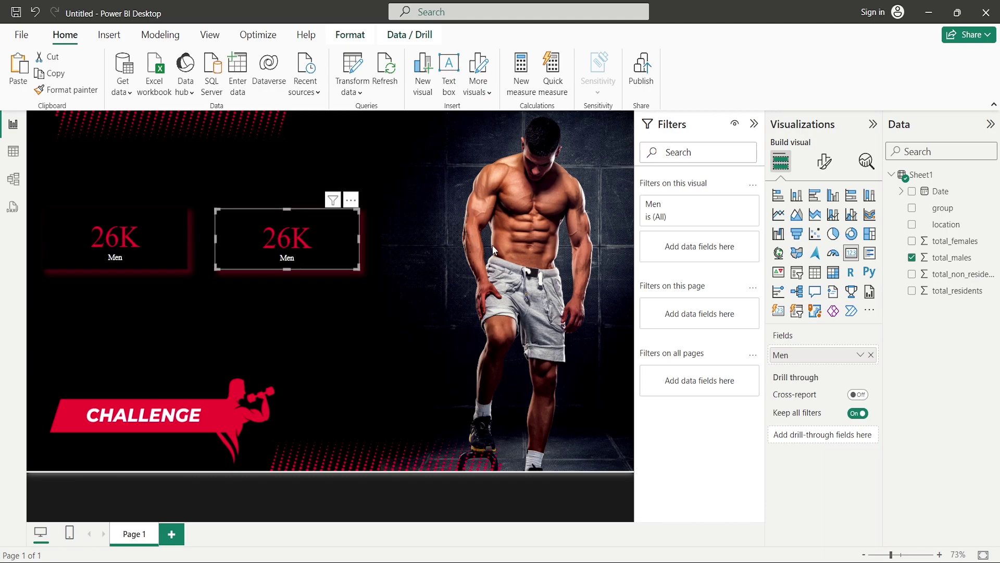
{"action": "left_click", "coordinate": [871, 356]}
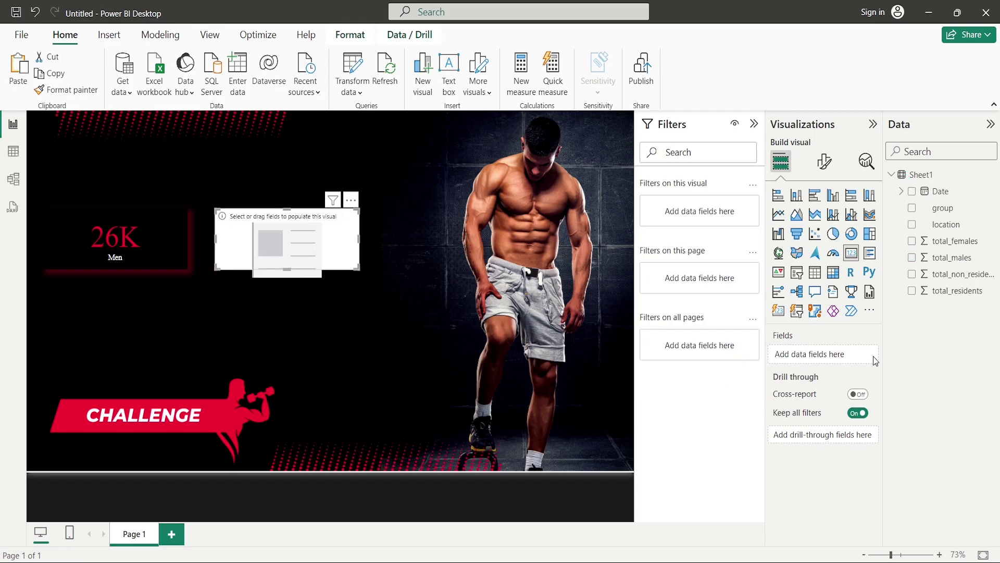
Add the total_females field to the empty card beside the Men card and rename it Women.
{"action": "left_click", "coordinate": [912, 242]}
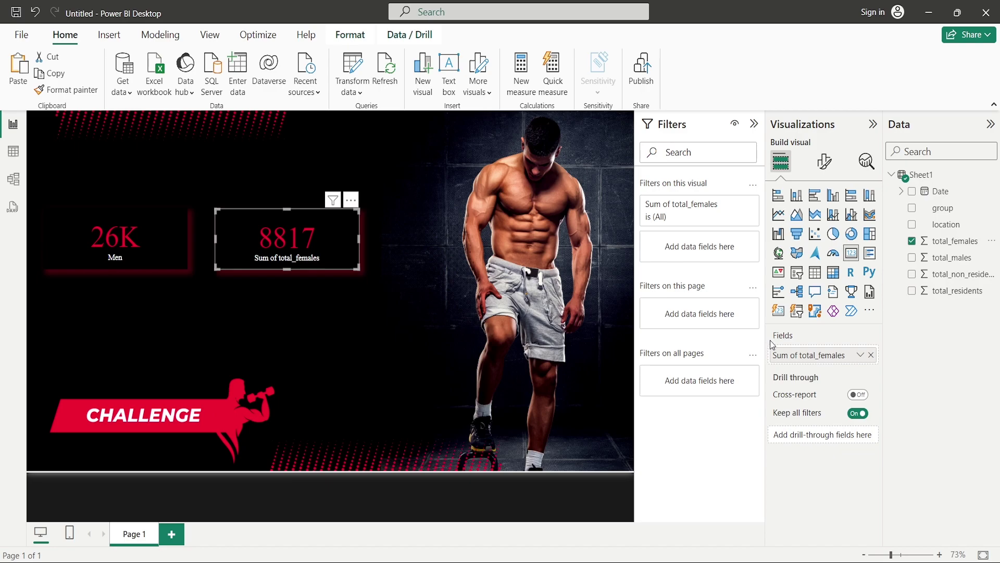
{"action": "double_click", "coordinate": [793, 357]}
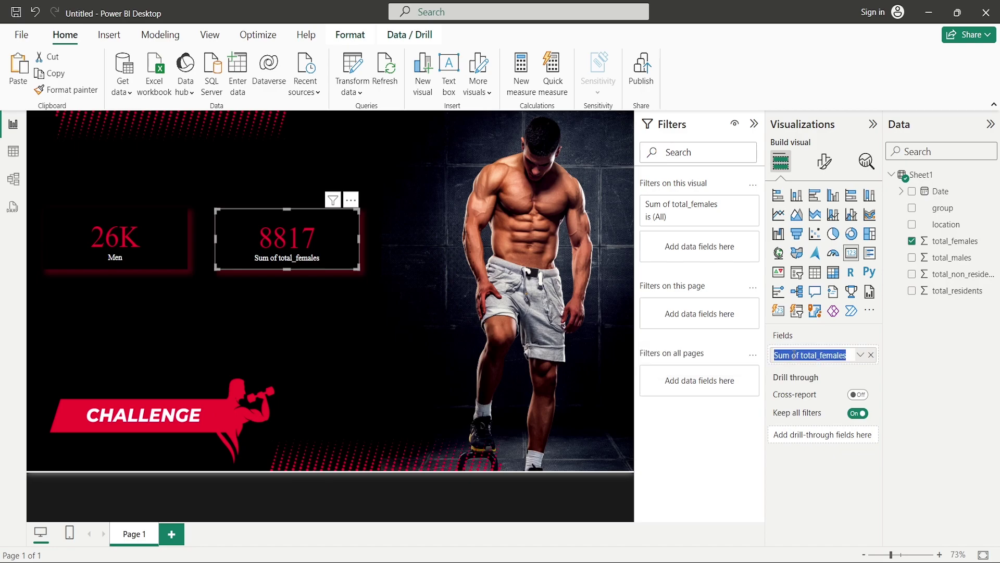
{"action": "key", "text": "Caps_Lock"}
{"action": "type", "text": "W"}
{"action": "key", "text": "Caps_Lock"}
{"action": "type", "text": "omen"}
{"action": "key", "text": "Return"}
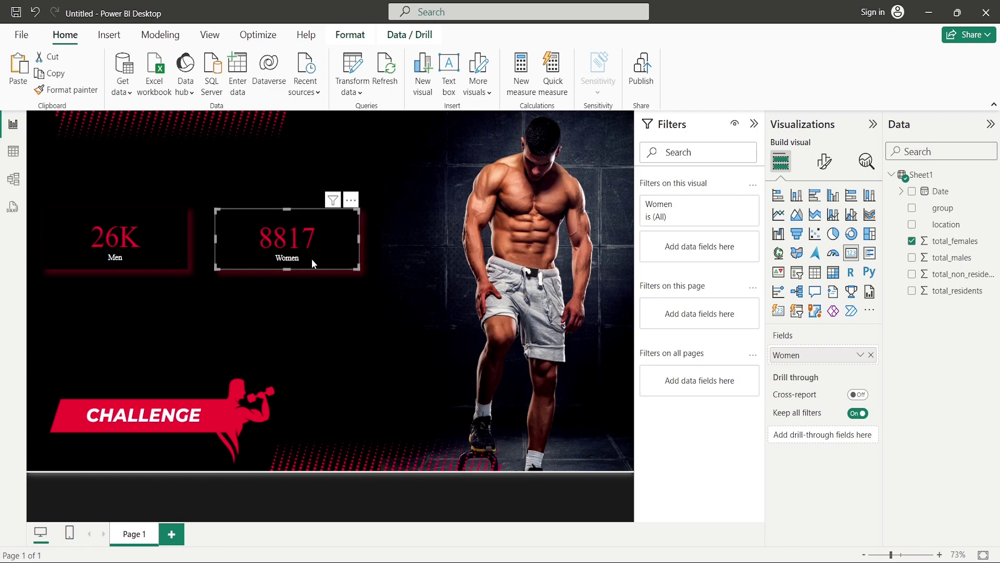
Change the Men card's callout display units so the value appears as a full, unabbreviated number, then deselect the card.
{"action": "left_click", "coordinate": [168, 249]}
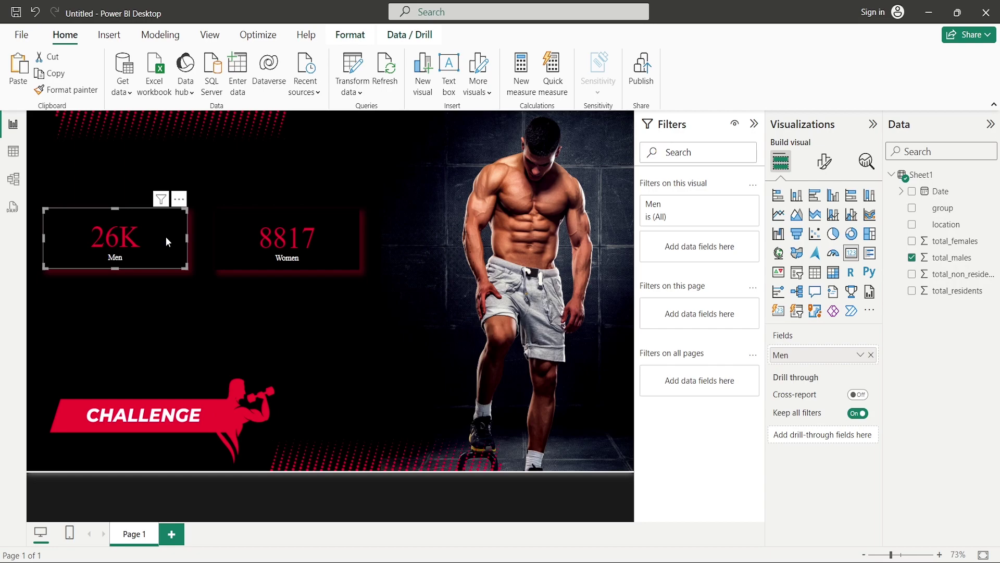
{"action": "left_click", "coordinate": [824, 165]}
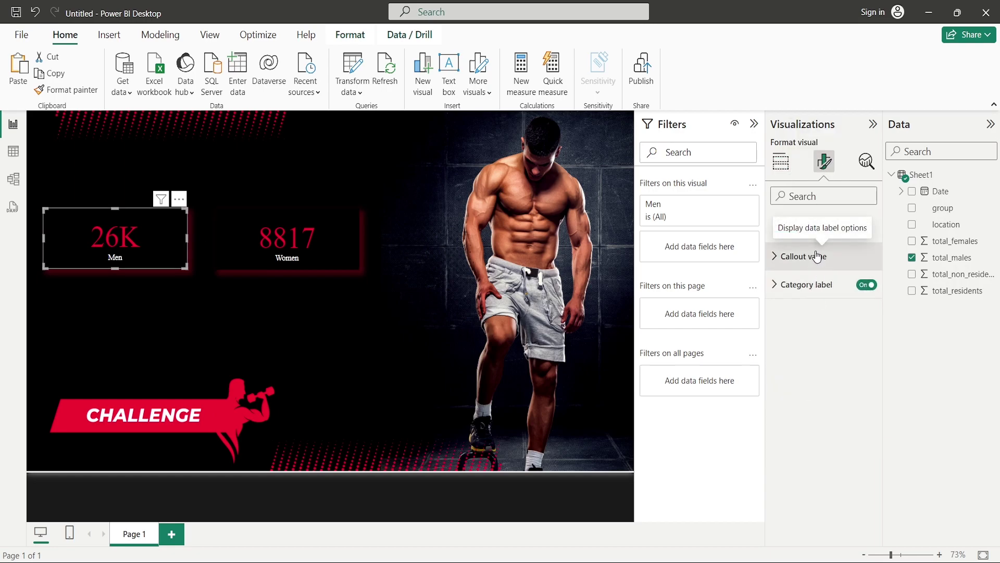
{"action": "left_click", "coordinate": [816, 255]}
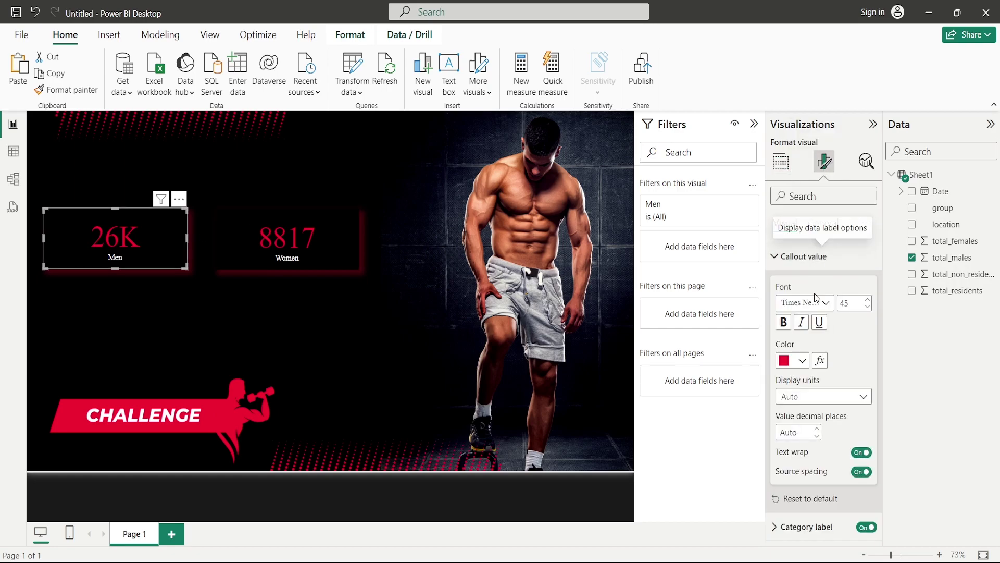
{"action": "left_click", "coordinate": [863, 397]}
{"action": "left_click", "coordinate": [815, 430]}
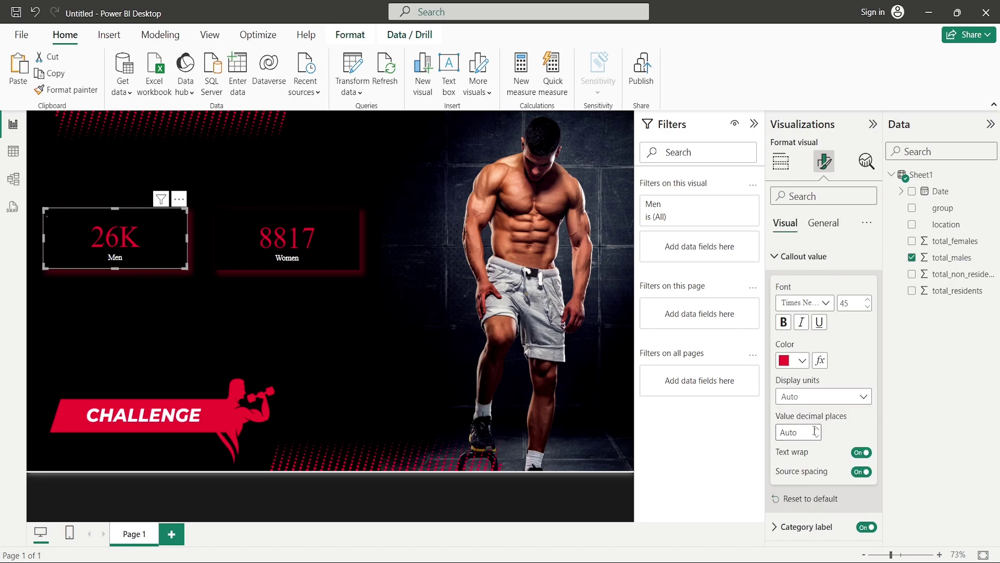
{"action": "left_click", "coordinate": [335, 280]}
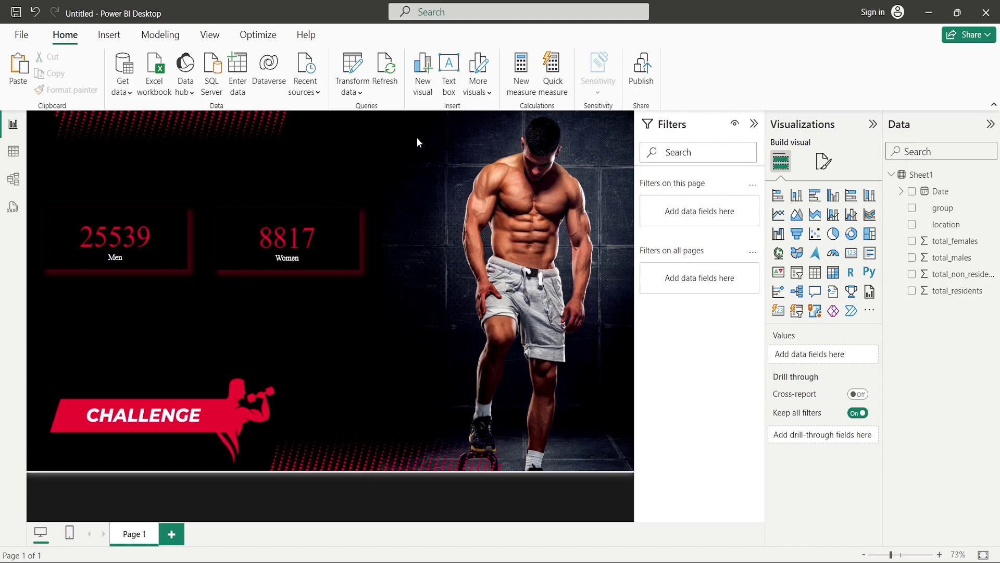
Hide the Filters pane to enlarge the report canvas and return to the Home commands.
{"action": "left_click", "coordinate": [217, 42]}
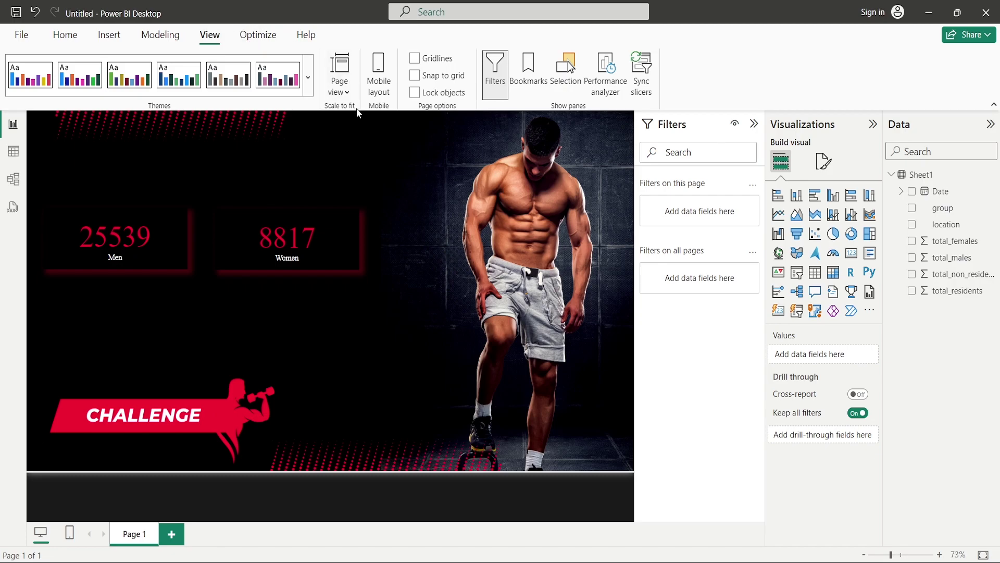
{"action": "left_click", "coordinate": [494, 91]}
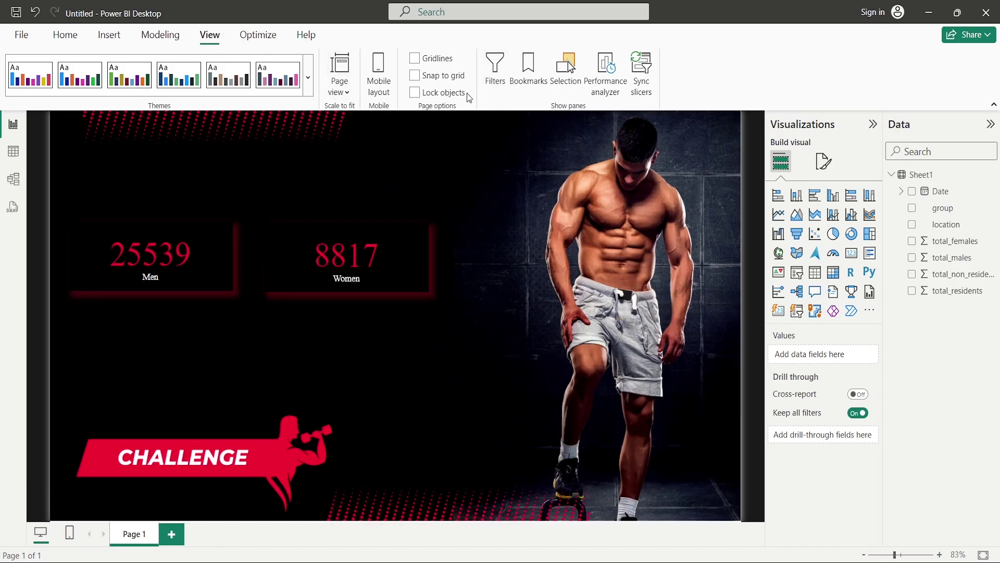
{"action": "left_click", "coordinate": [66, 35]}
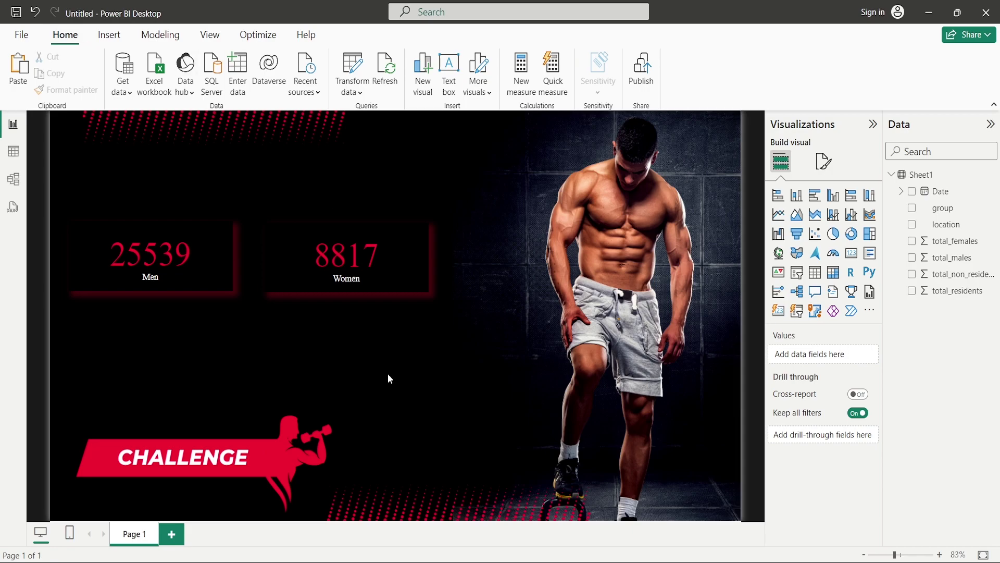
Duplicate the Men card twice, placing one copy below the Men card and the other below the Women card.
{"action": "left_click", "coordinate": [202, 274]}
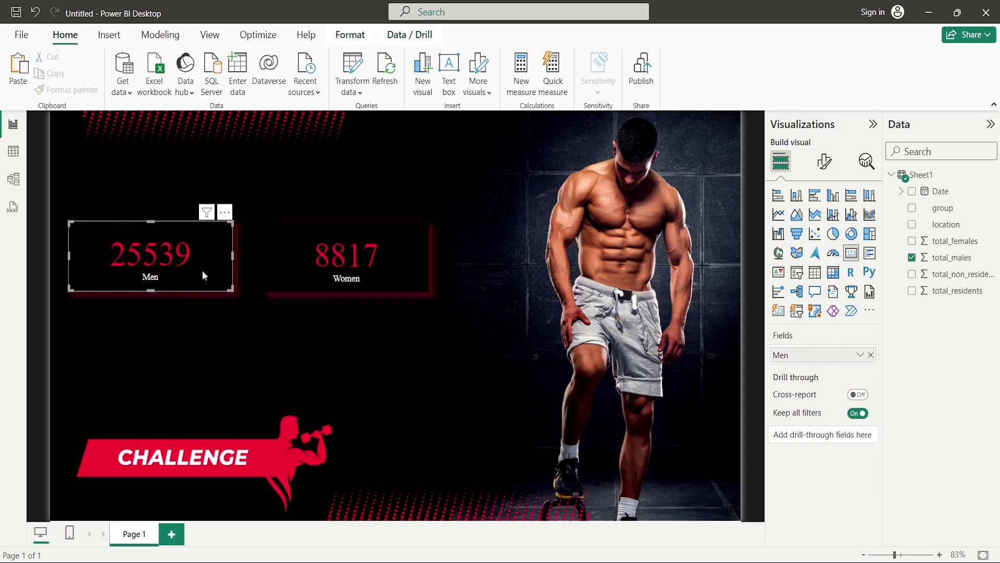
{"action": "key", "text": "ctrl+c"}
{"action": "key", "text": "ctrl+v"}
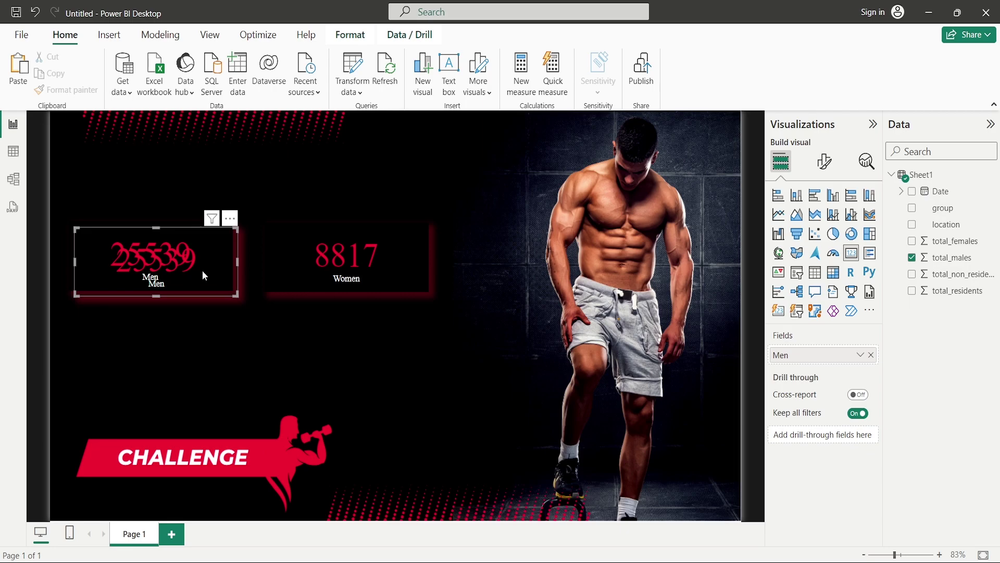
{"action": "left_click_drag", "start_coordinate": [202, 271], "coordinate": [194, 351]}
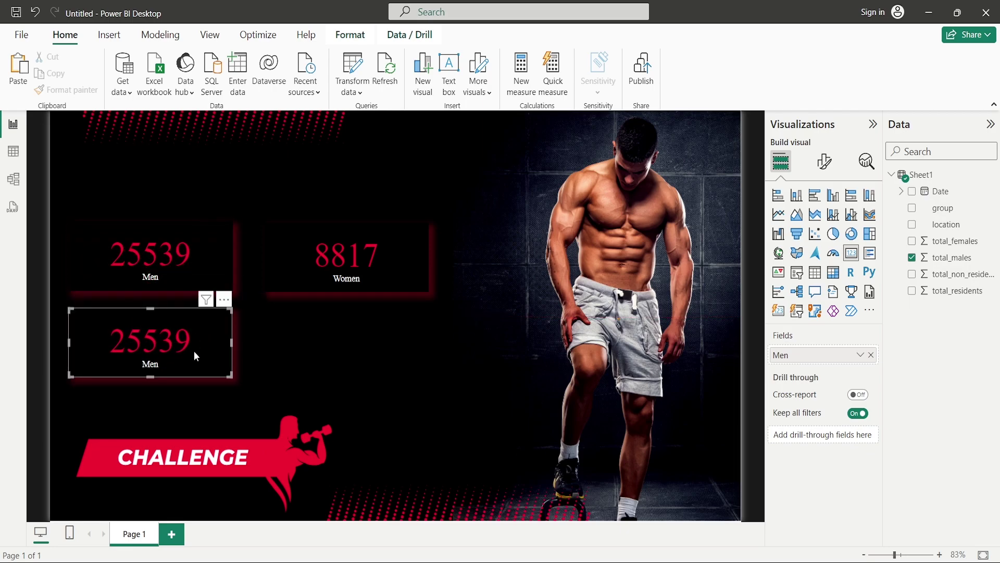
{"action": "key", "text": "ctrl+v"}
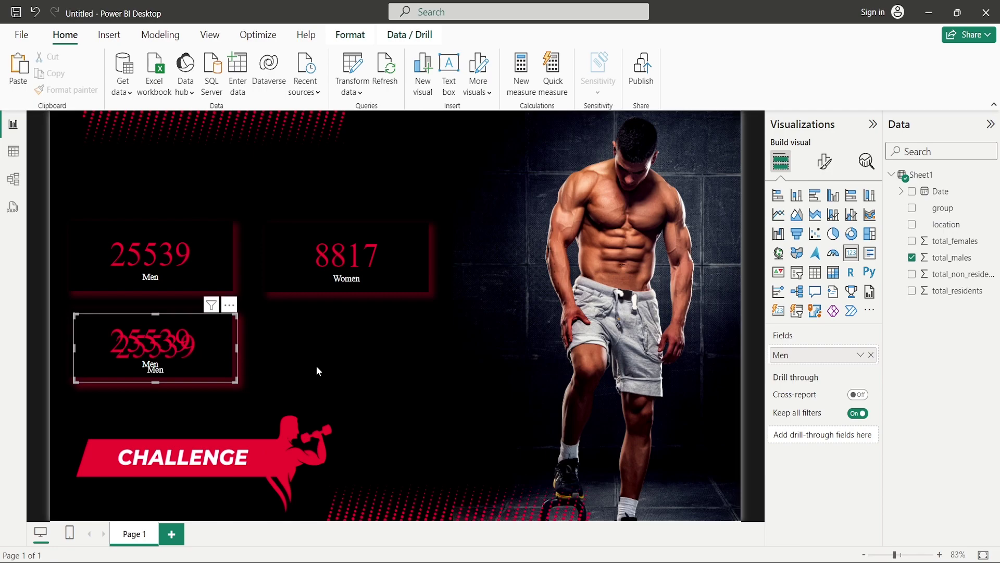
{"action": "left_click_drag", "start_coordinate": [210, 342], "coordinate": [400, 336]}
{"action": "left_click", "coordinate": [449, 347]}
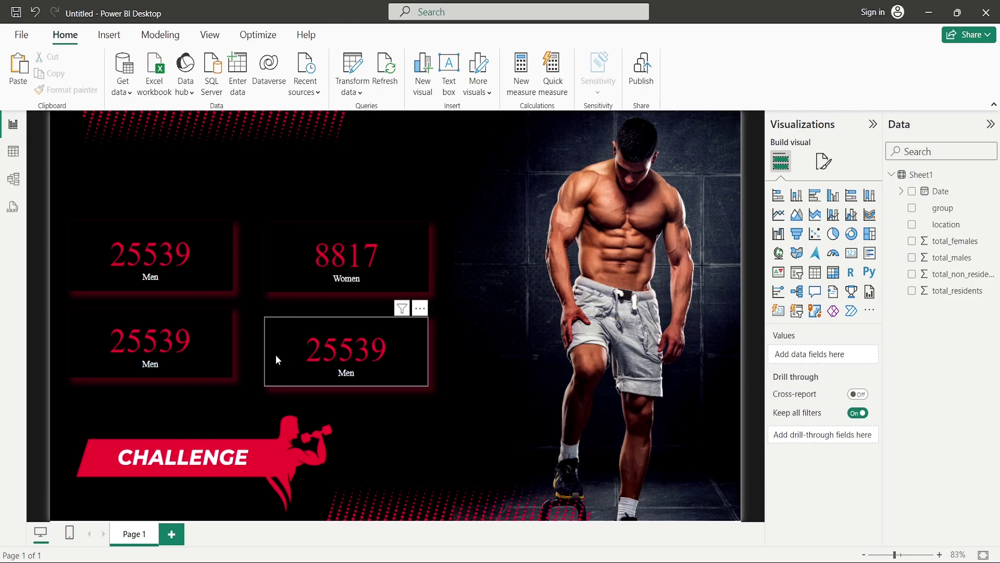
Replace the field in the copied card below the Men card with total_residents and rename it Residents.
{"action": "left_click", "coordinate": [198, 373]}
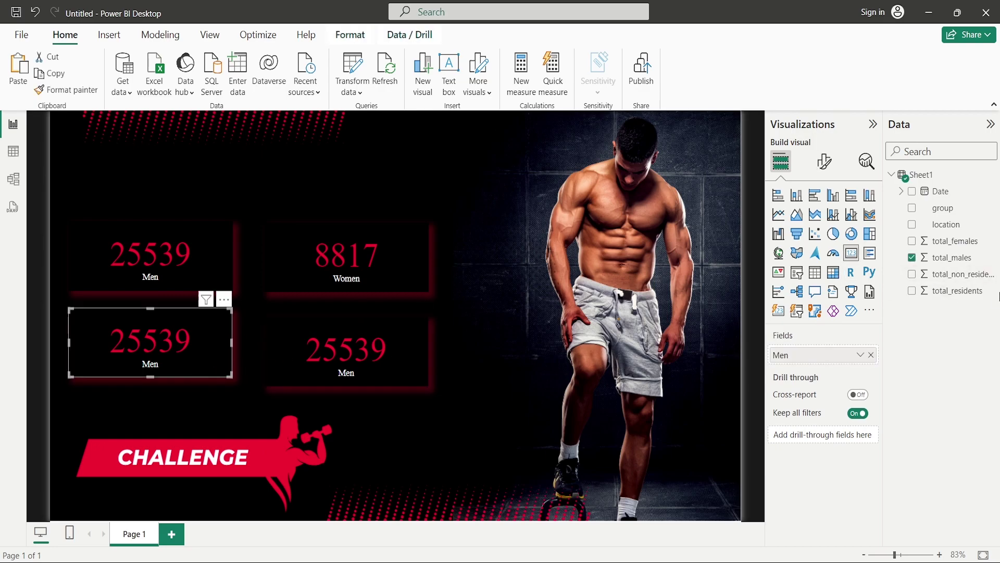
{"action": "left_click", "coordinate": [872, 356]}
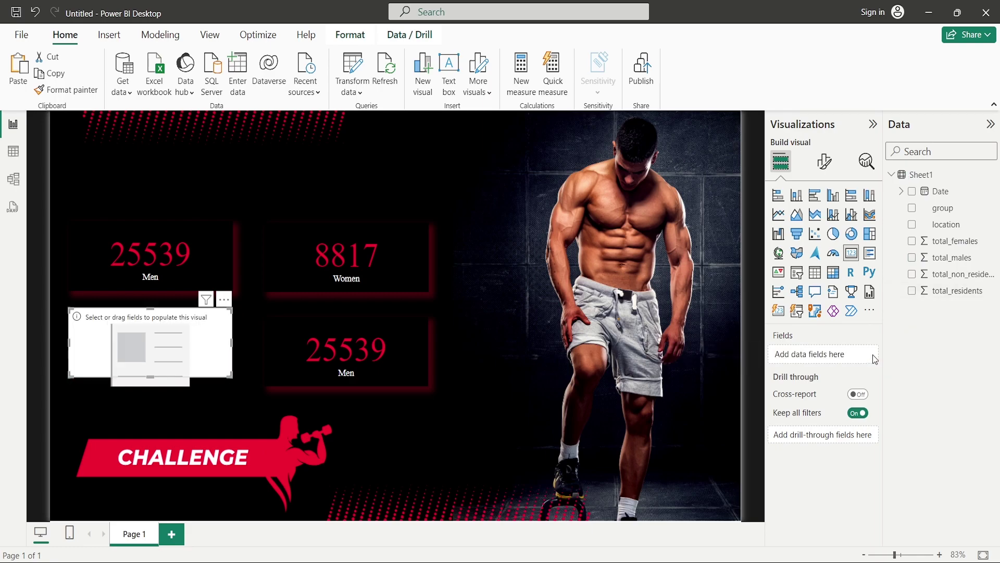
{"action": "left_click", "coordinate": [912, 292]}
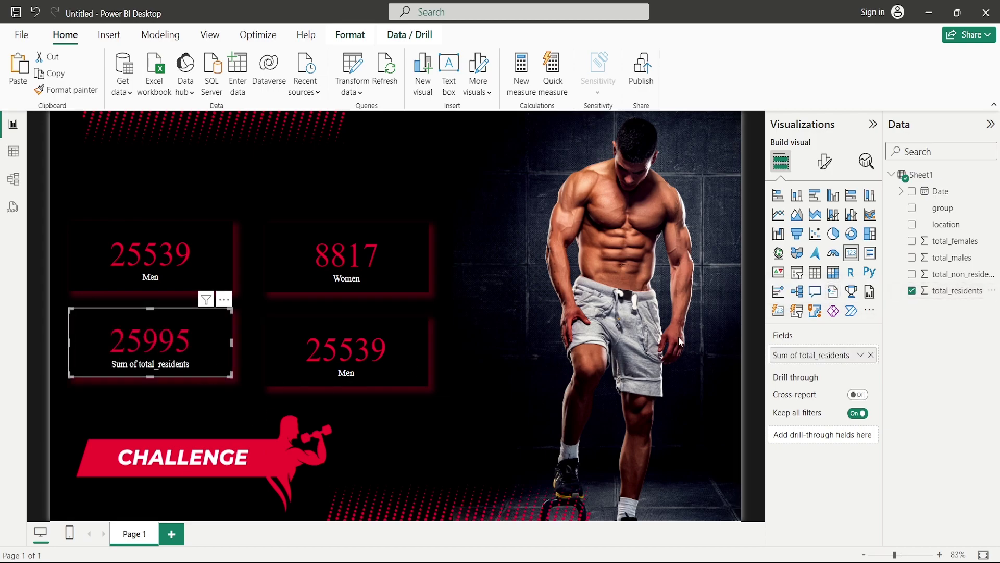
{"action": "double_click", "coordinate": [798, 357]}
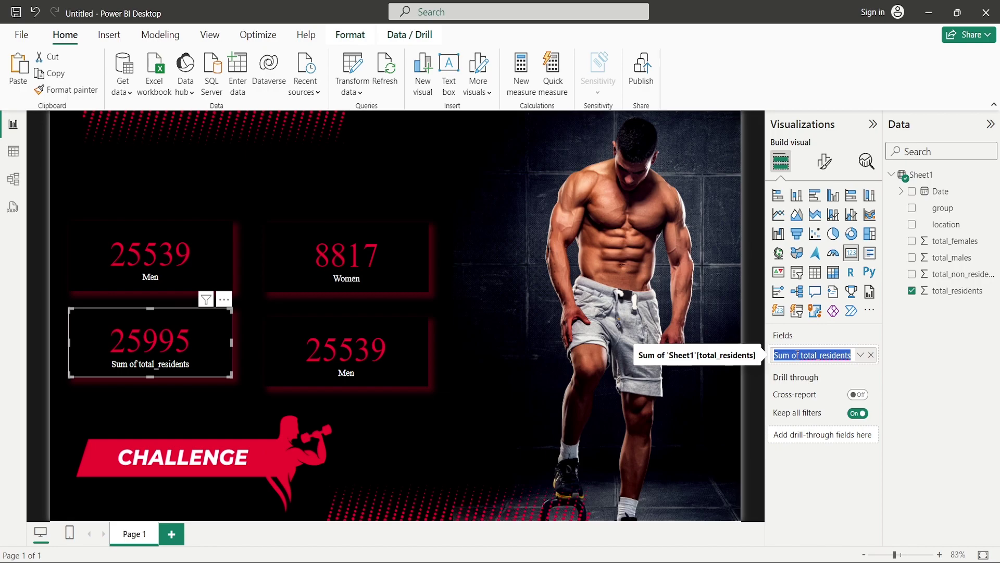
{"action": "type", "text": "Residents"}
{"action": "key", "text": "Return"}
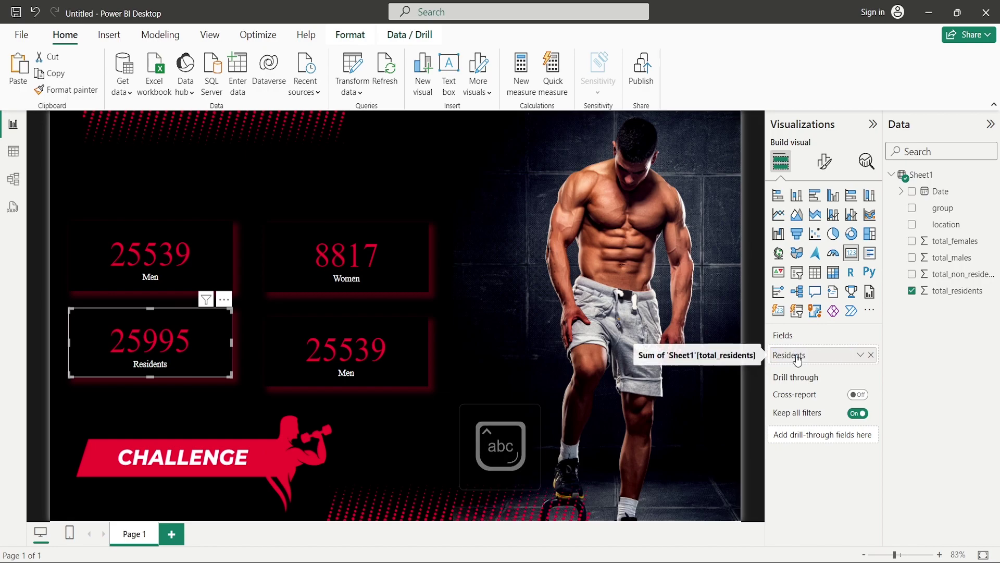
Replace the field in the copied card below the Women card with total_non_residents and rename it Non Residents.
{"action": "left_click", "coordinate": [387, 357]}
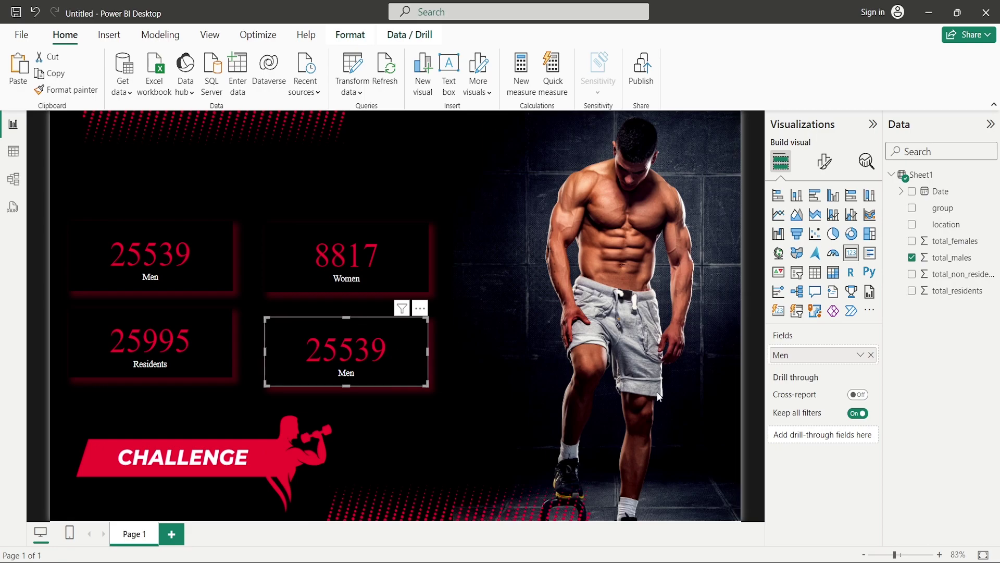
{"action": "left_click", "coordinate": [871, 355]}
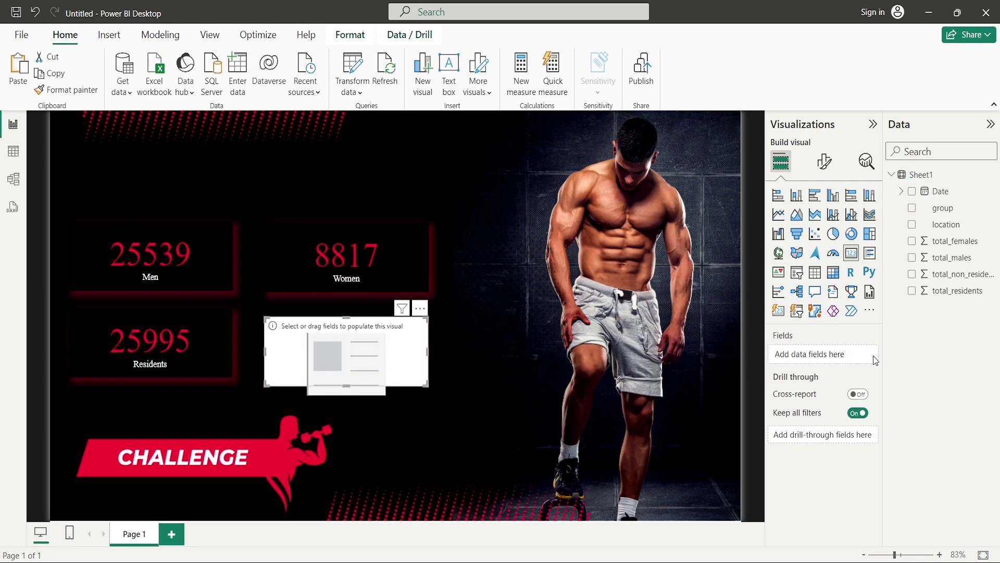
{"action": "left_click", "coordinate": [913, 275]}
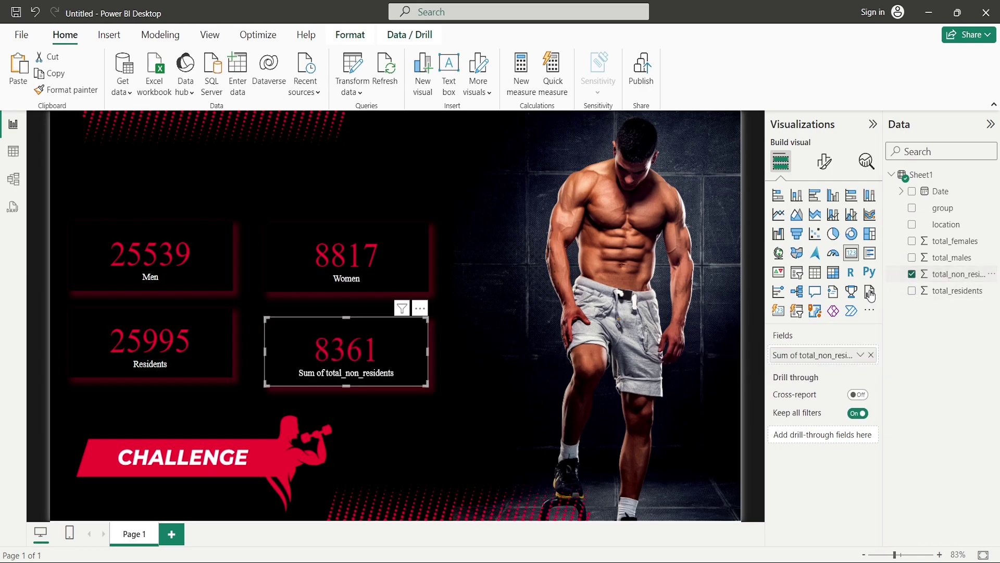
{"action": "double_click", "coordinate": [814, 360]}
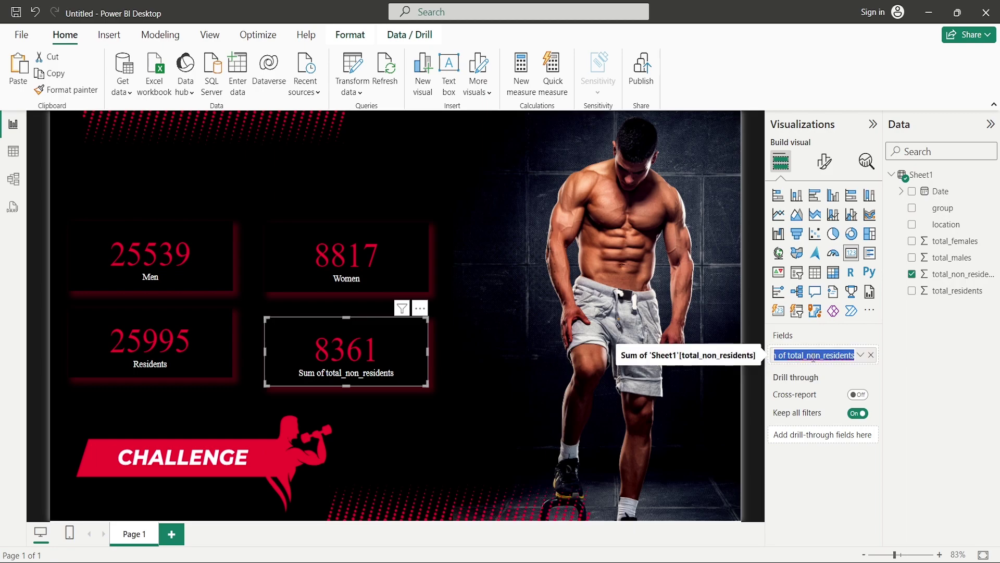
{"action": "type", "text": "Non Residents"}
{"action": "key", "text": "Return"}
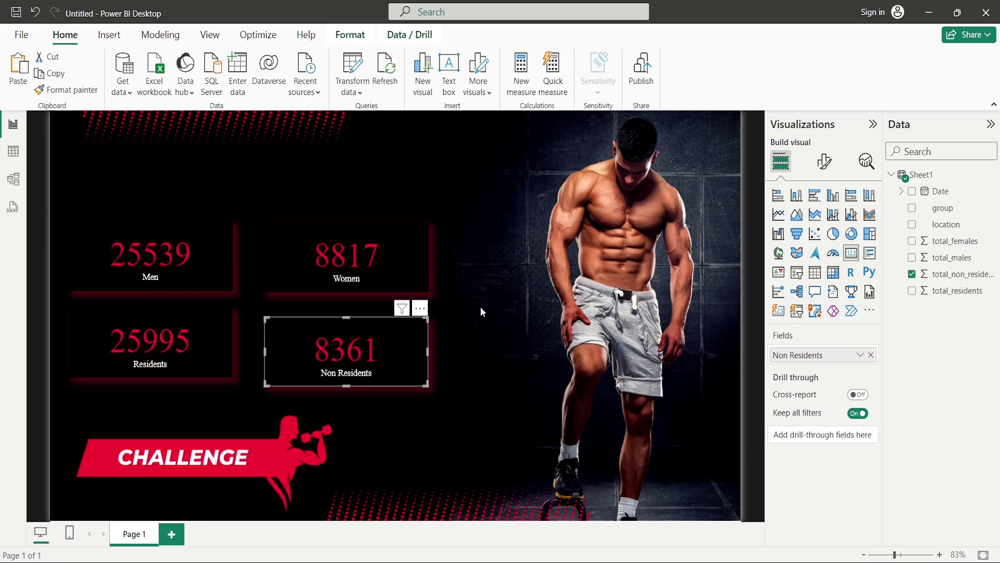
{"action": "left_click", "coordinate": [479, 307]}
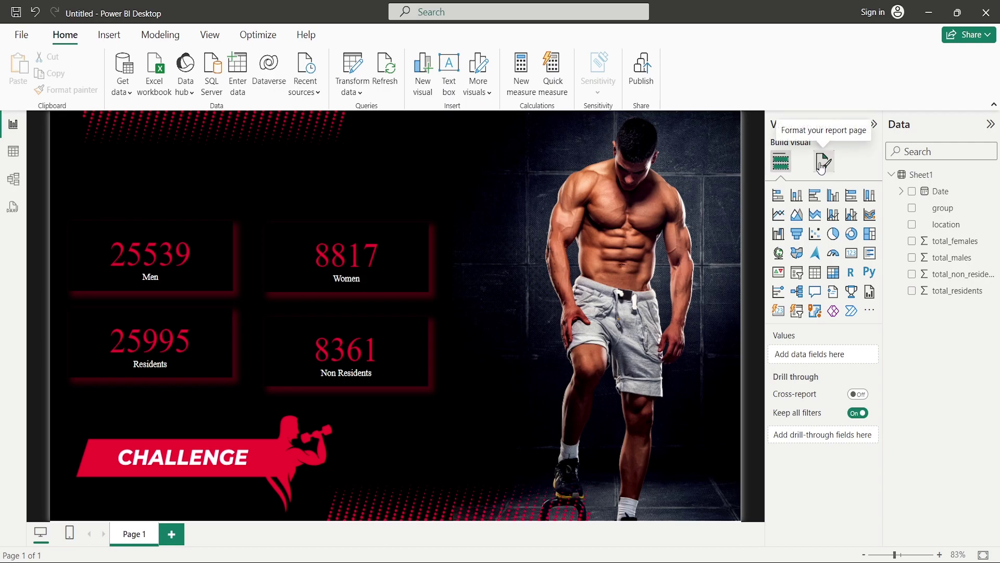
Add a slicer on the group field above the Men card, shortening it to fit the space there.
{"action": "left_click", "coordinate": [796, 273]}
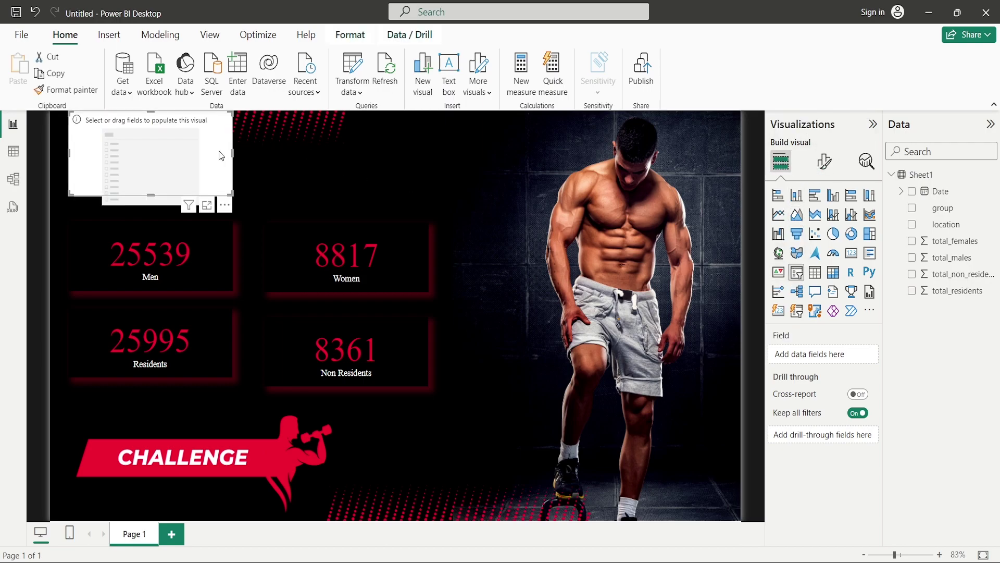
{"action": "left_click_drag", "start_coordinate": [221, 155], "coordinate": [219, 193]}
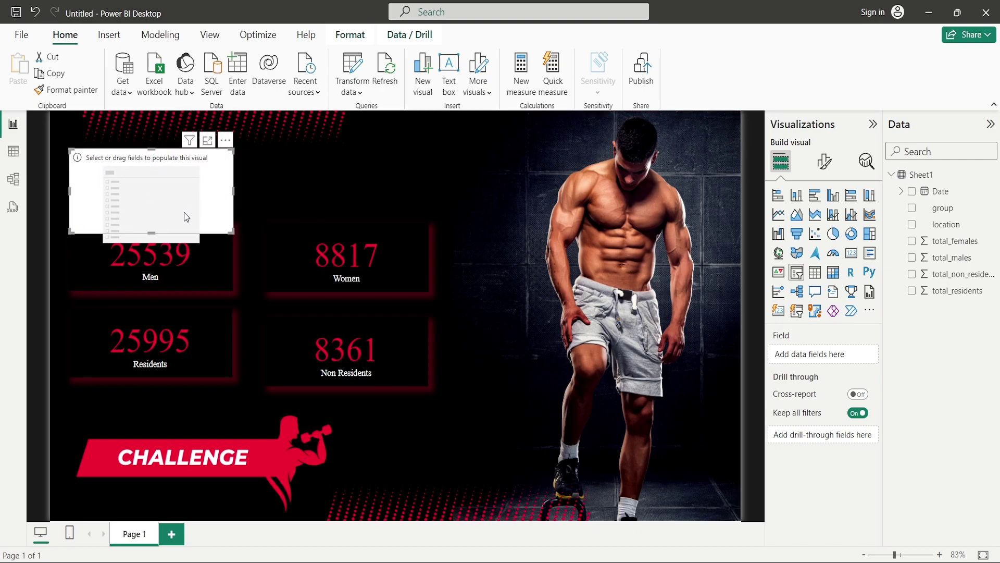
{"action": "left_click_drag", "start_coordinate": [151, 232], "coordinate": [152, 206]}
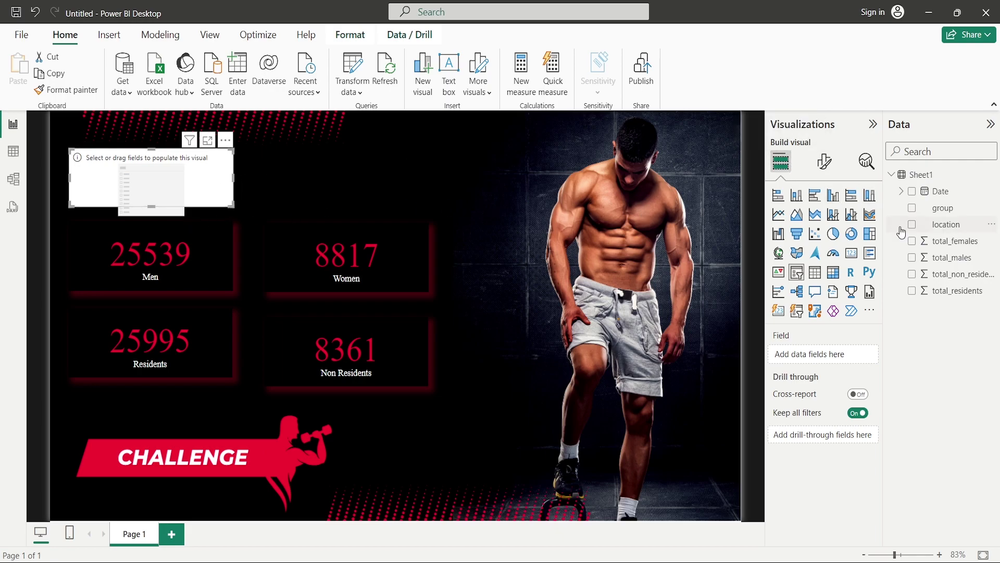
{"action": "left_click", "coordinate": [911, 209]}
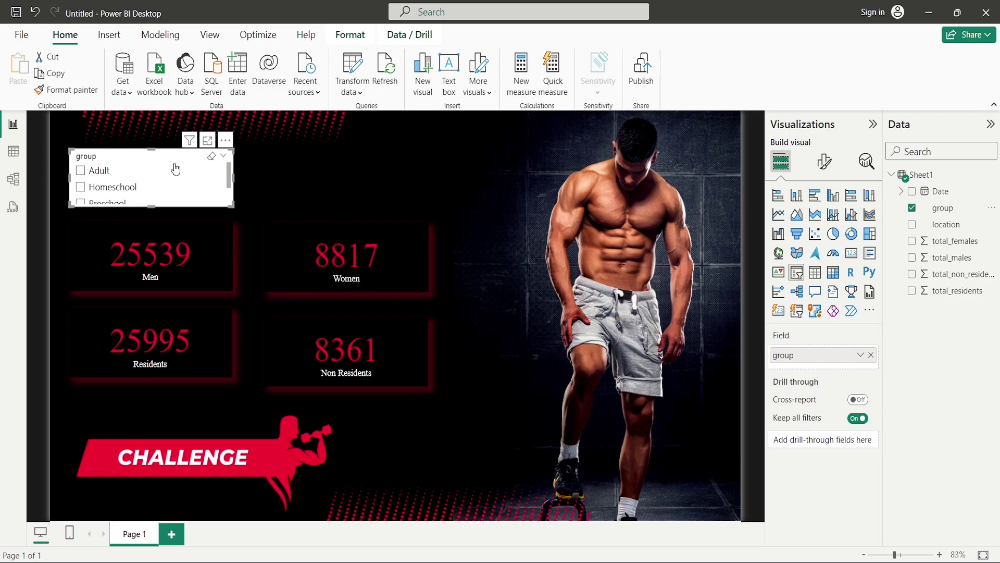
Test the group slicer with Adult and Homeschool, clear its selection, and select the slicer visual again.
{"action": "left_click", "coordinate": [101, 178]}
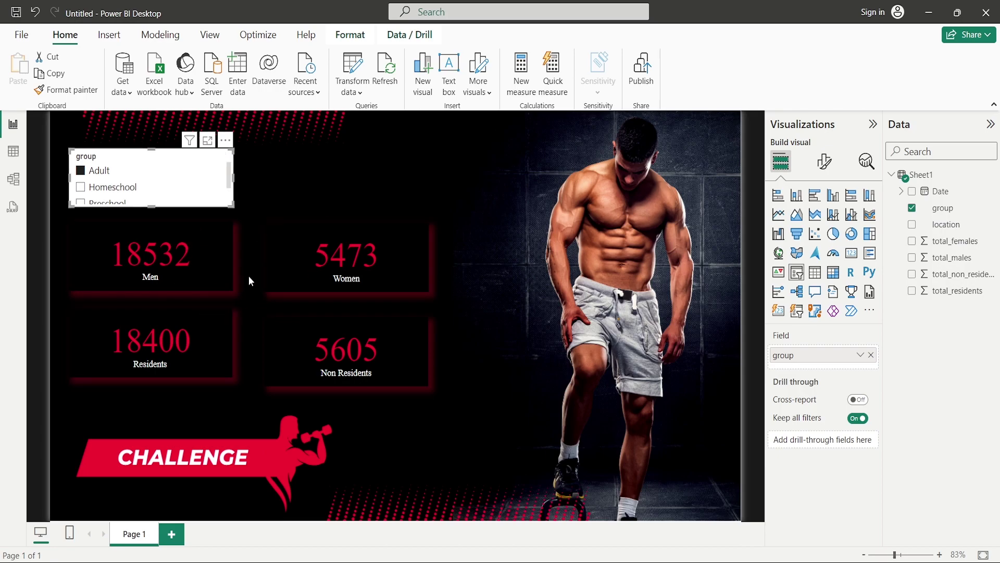
{"action": "left_click", "coordinate": [119, 191]}
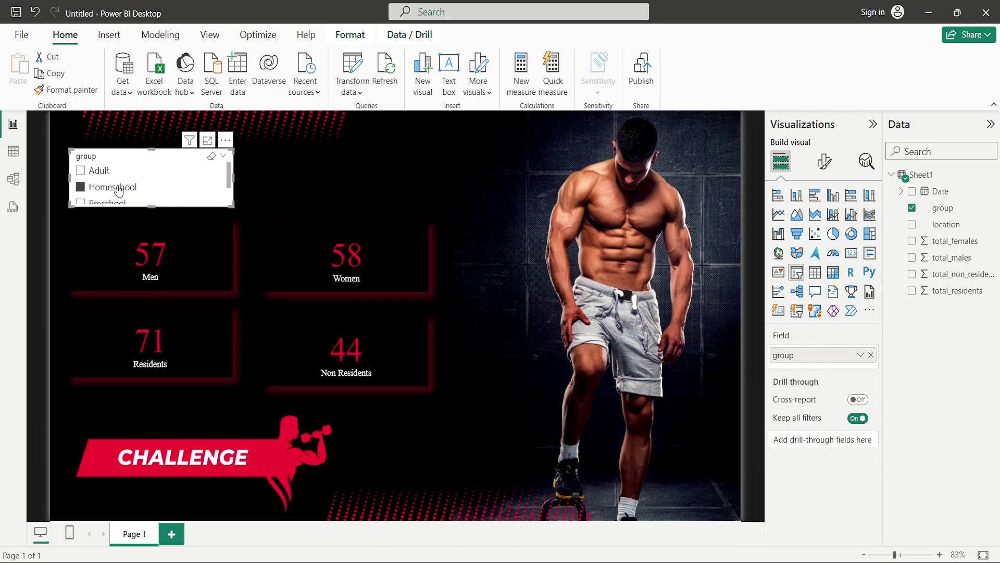
{"action": "scroll", "coordinate": [119, 191], "scroll_direction": "down", "scroll_amount": 1}
{"action": "scroll", "coordinate": [119, 190], "scroll_direction": "up", "scroll_amount": 1}
{"action": "left_click", "coordinate": [210, 162]}
{"action": "left_click", "coordinate": [274, 161]}
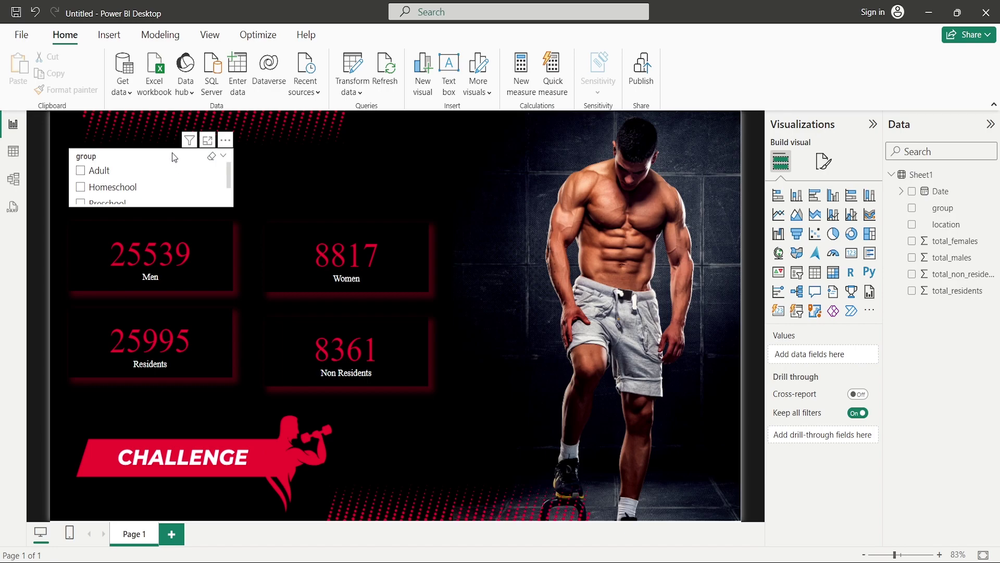
{"action": "left_click", "coordinate": [174, 157]}
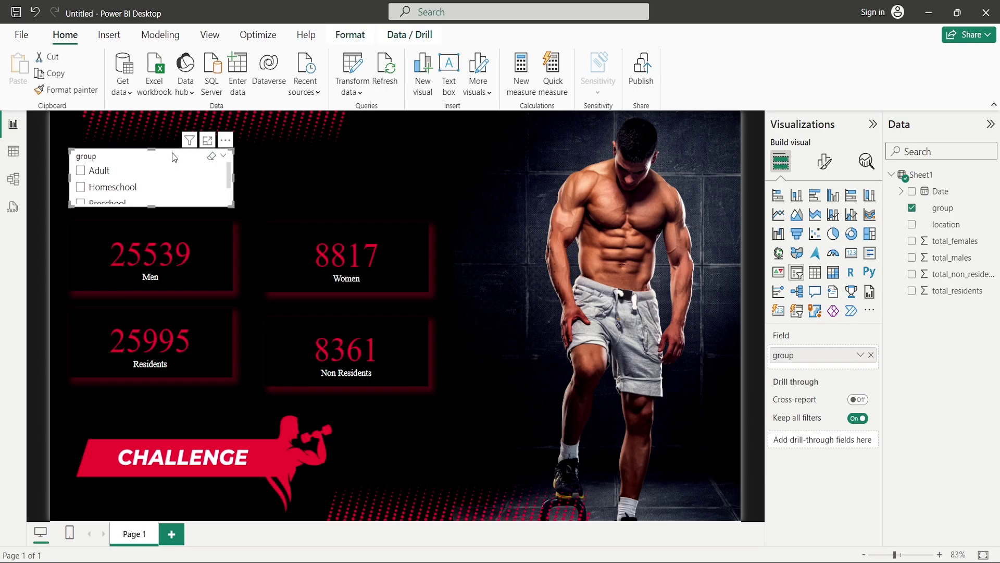
Turn off the background of the group slicer above the Men card.
{"action": "left_click", "coordinate": [824, 164]}
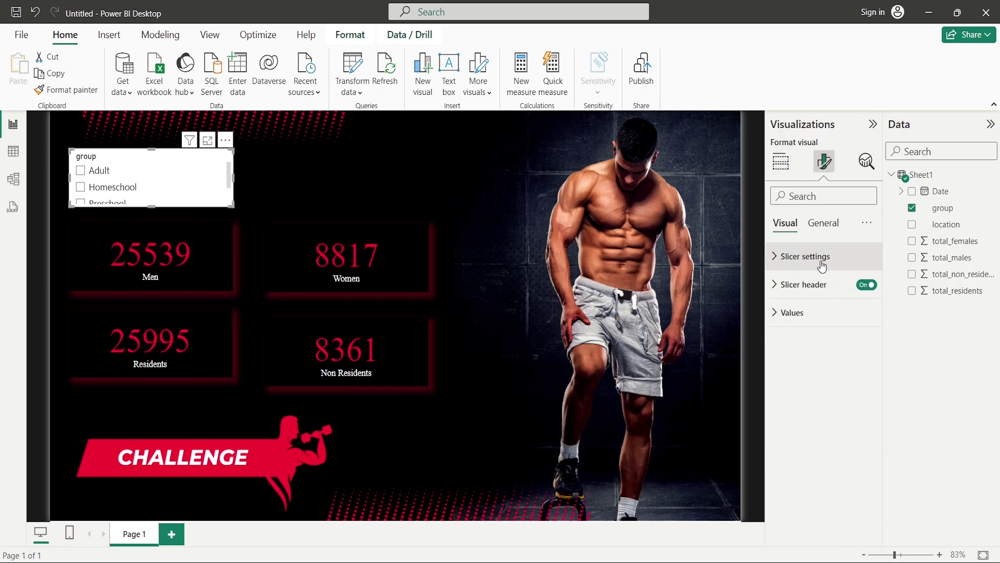
{"action": "left_click", "coordinate": [832, 230]}
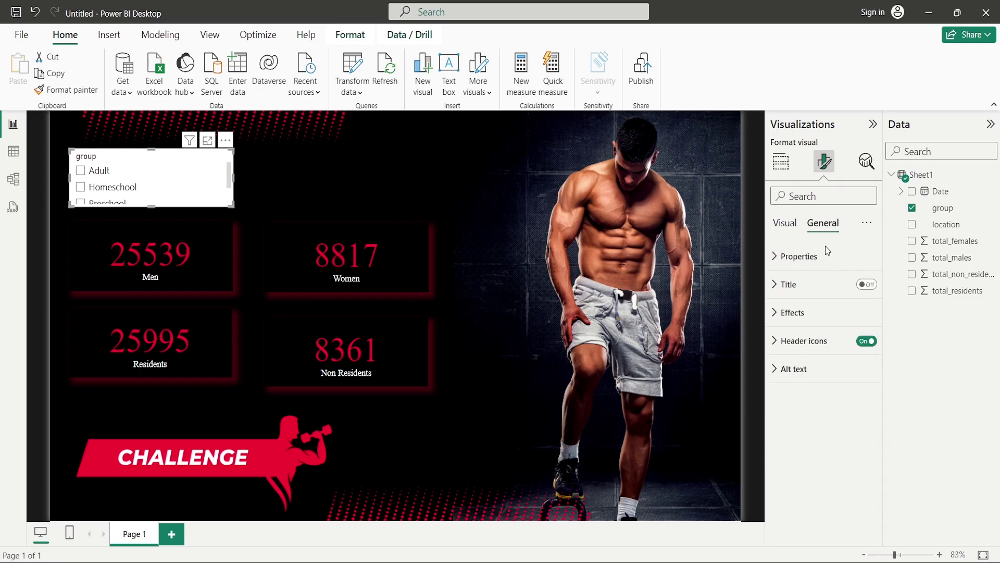
{"action": "left_click", "coordinate": [804, 312]}
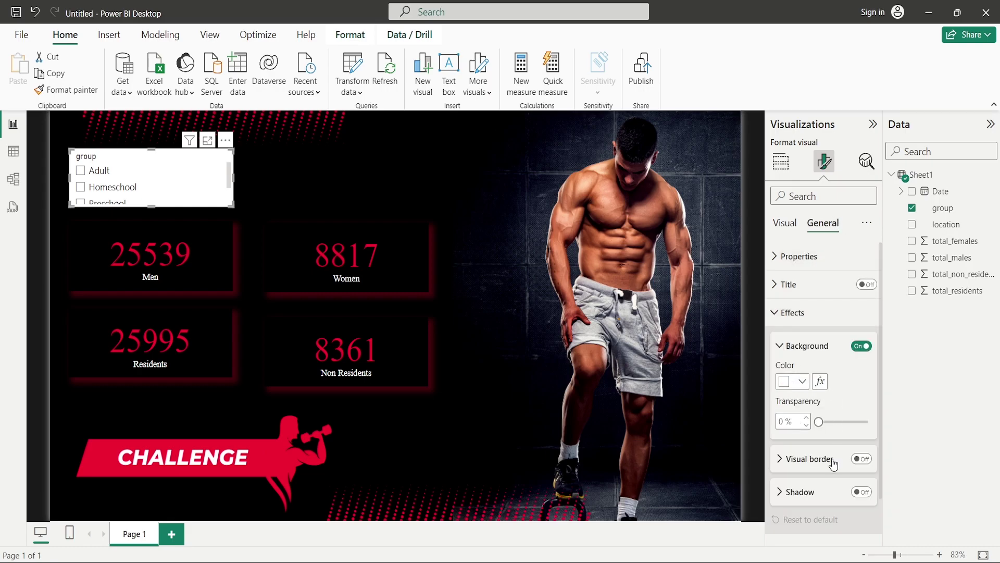
{"action": "left_click", "coordinate": [857, 349]}
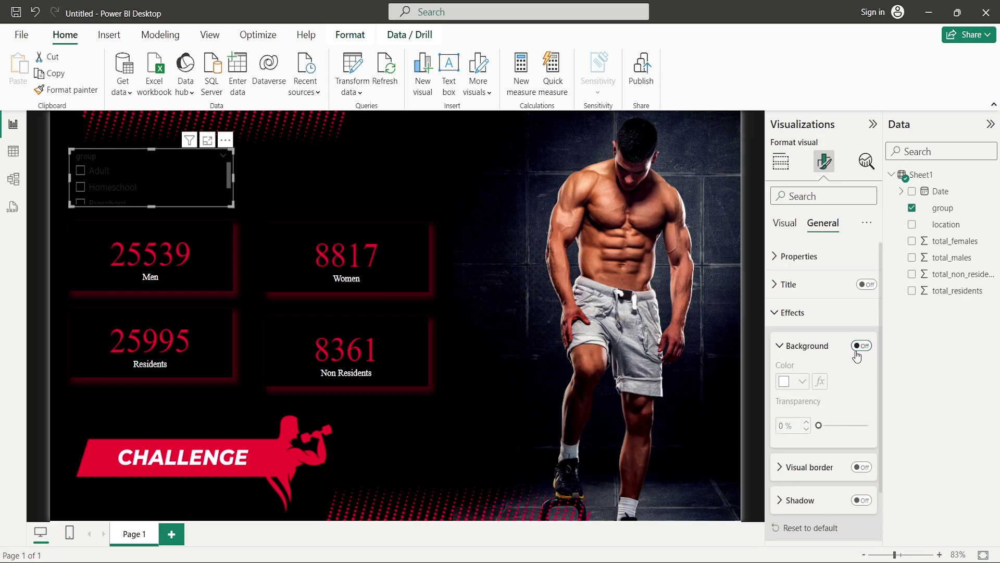
Format the group slicer's values with the recently used red font color and the Times New Roman font.
{"action": "left_click", "coordinate": [786, 224]}
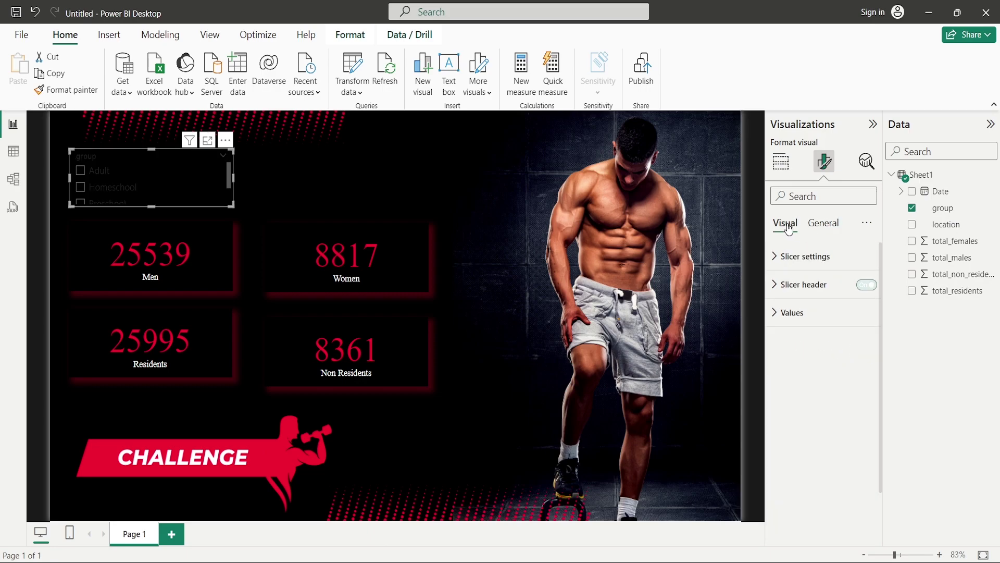
{"action": "left_click", "coordinate": [801, 314]}
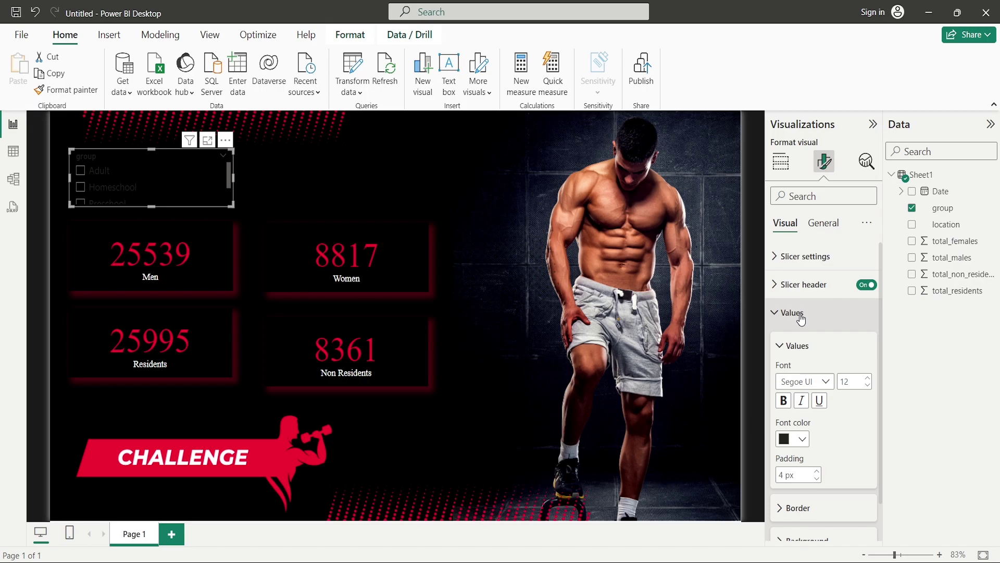
{"action": "left_click", "coordinate": [801, 441]}
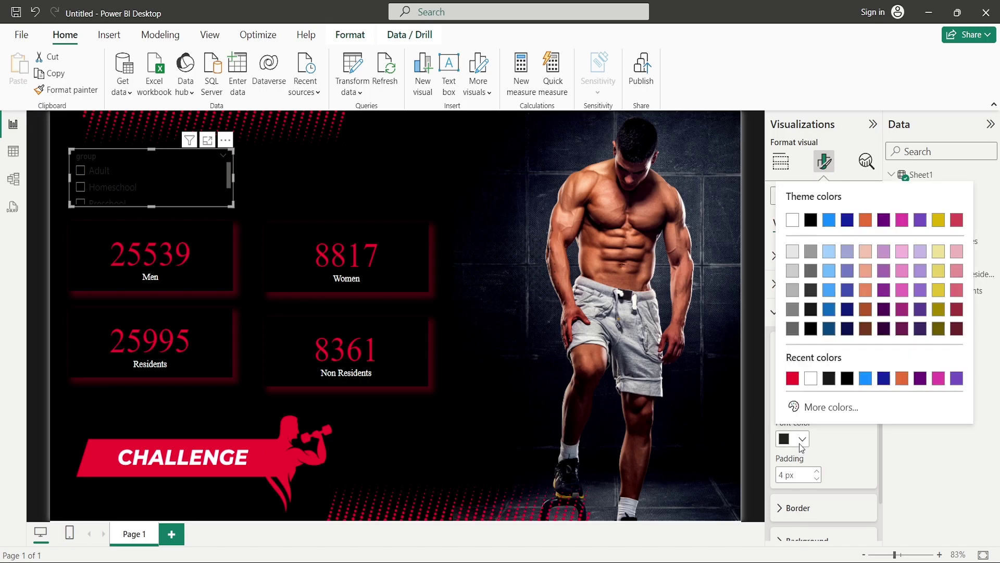
{"action": "left_click", "coordinate": [796, 382]}
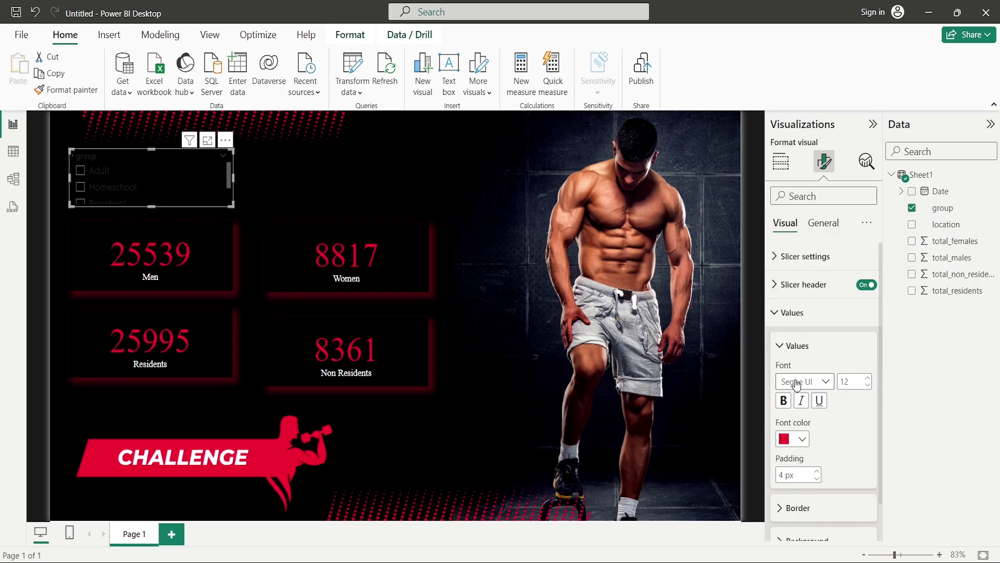
{"action": "left_click", "coordinate": [826, 382]}
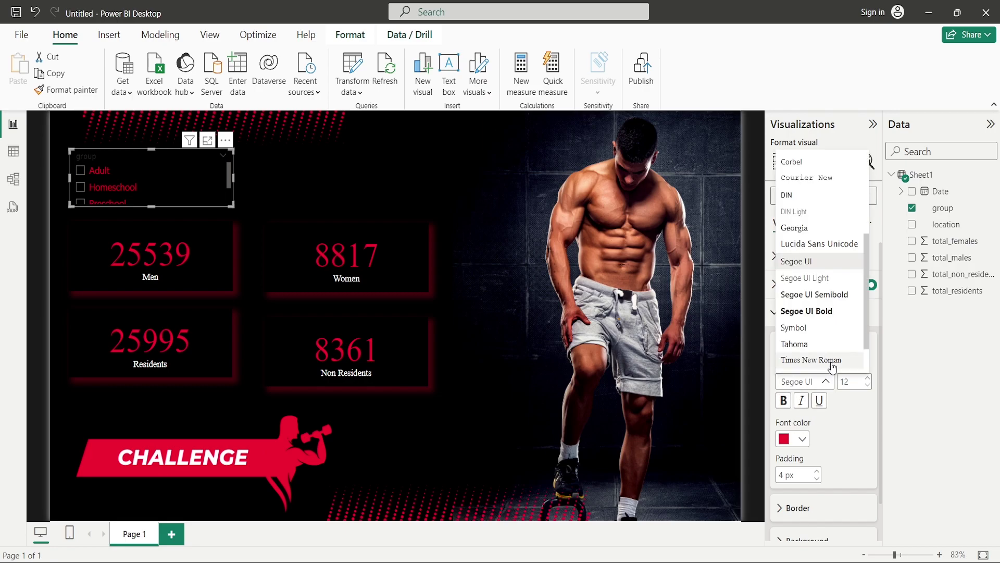
{"action": "left_click", "coordinate": [826, 360]}
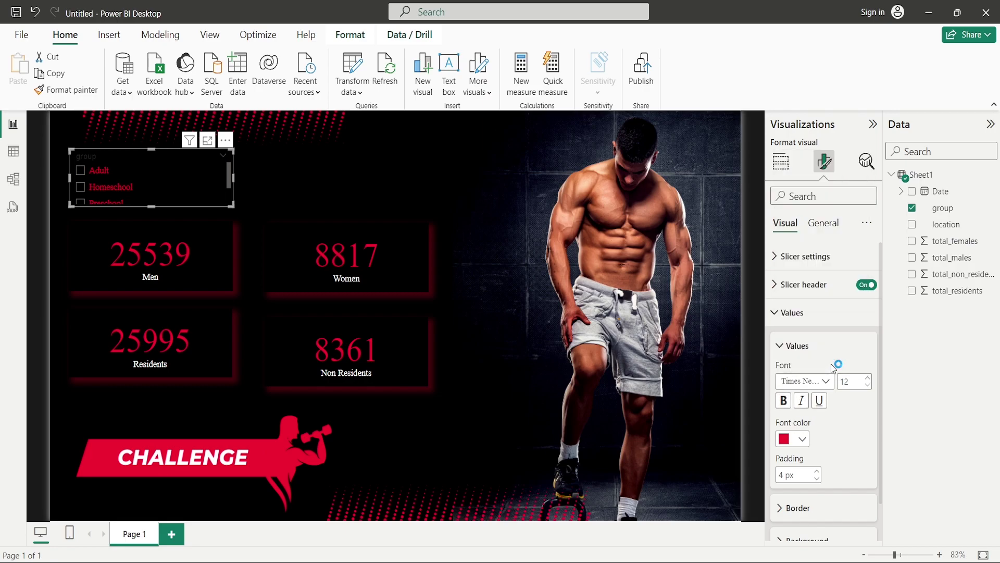
{"action": "left_click", "coordinate": [807, 325]}
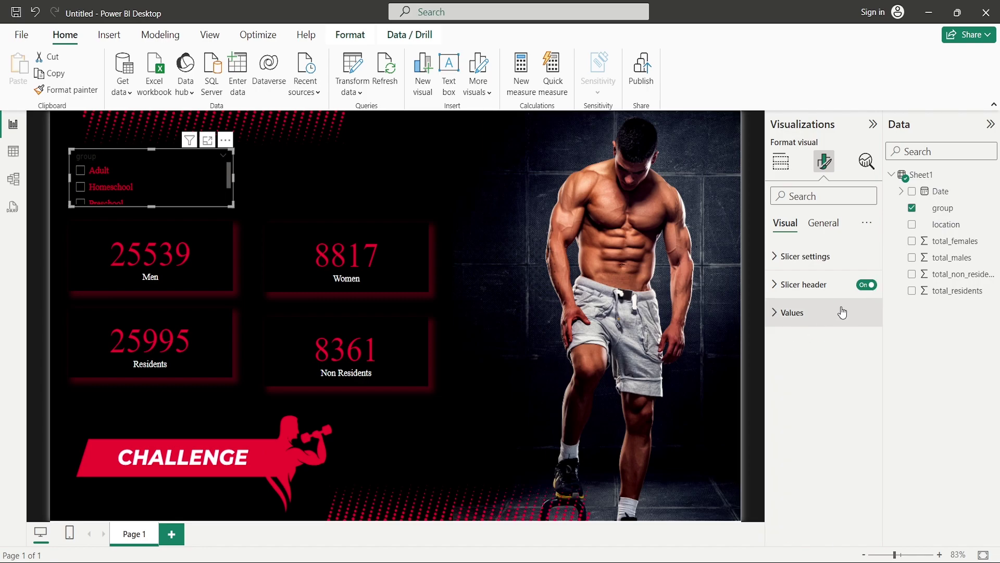
Hide the group slicer's header and give the slicer a title reading Group instead.
{"action": "left_click", "coordinate": [864, 287]}
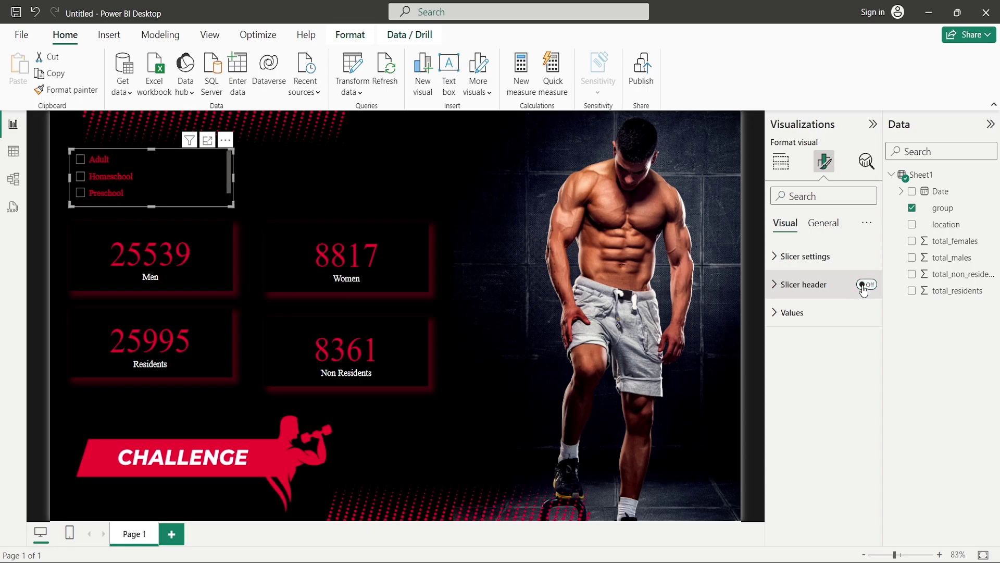
{"action": "left_click", "coordinate": [829, 229]}
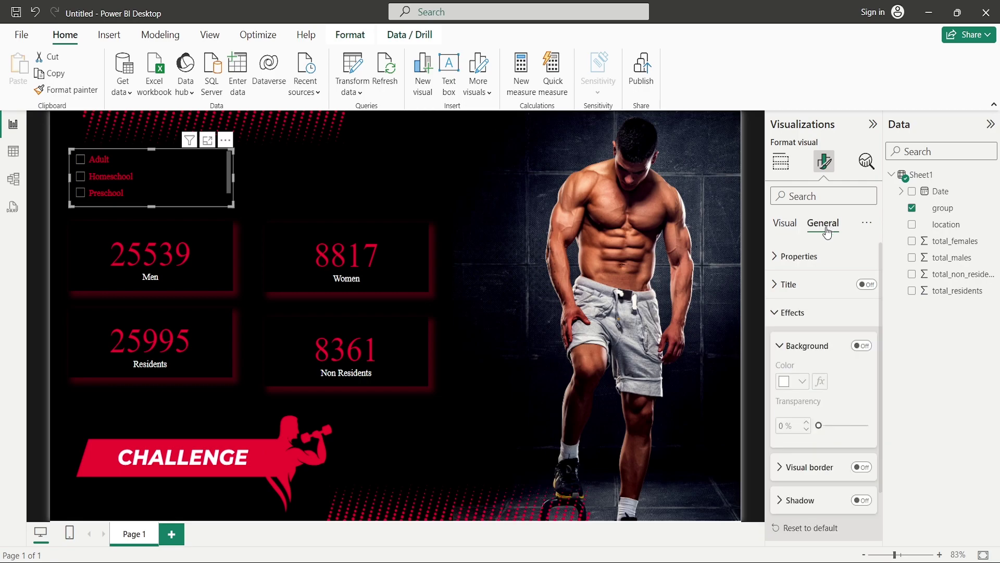
{"action": "left_click", "coordinate": [867, 286]}
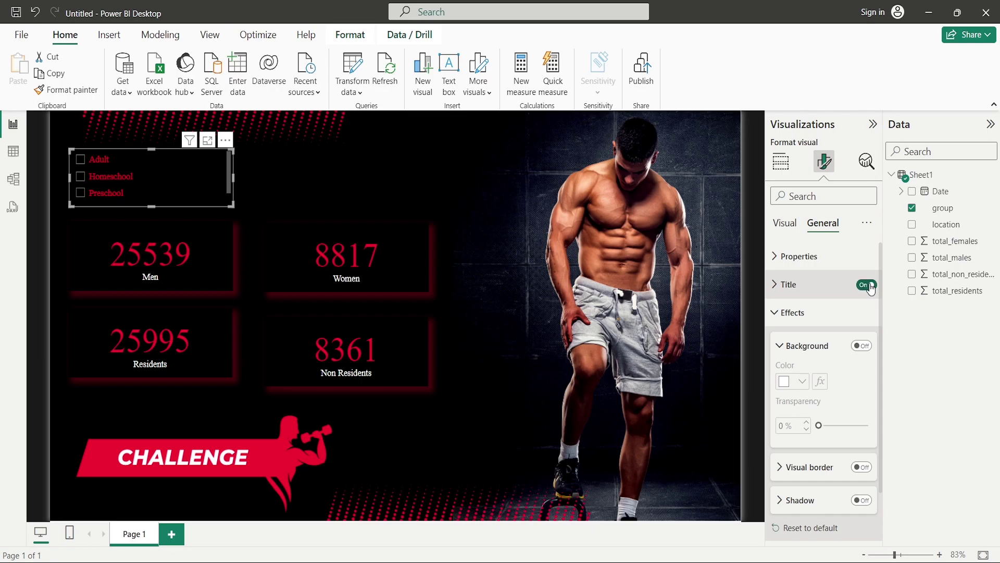
{"action": "left_click", "coordinate": [796, 292]}
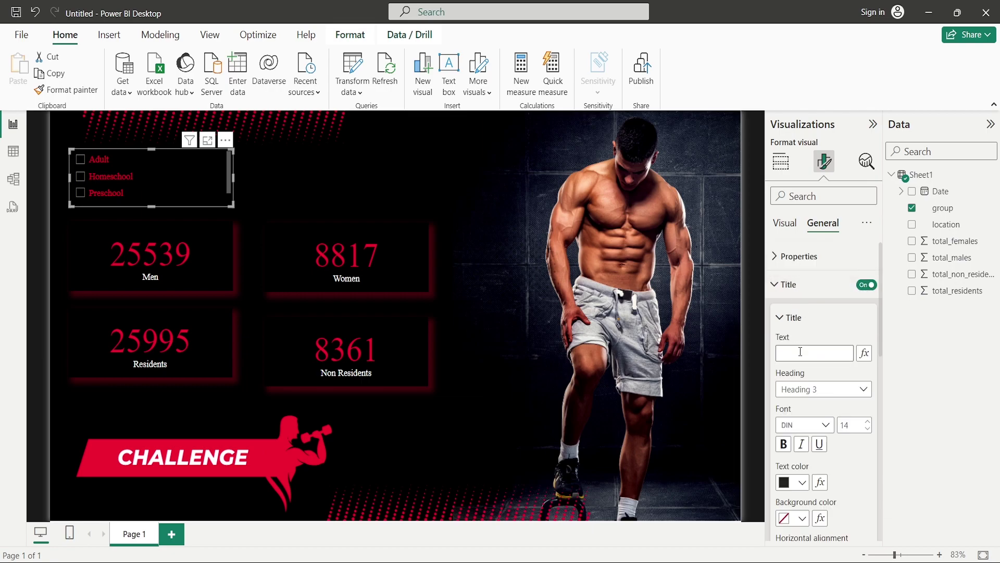
{"action": "left_click", "coordinate": [800, 353]}
{"action": "type", "text": "Group"}
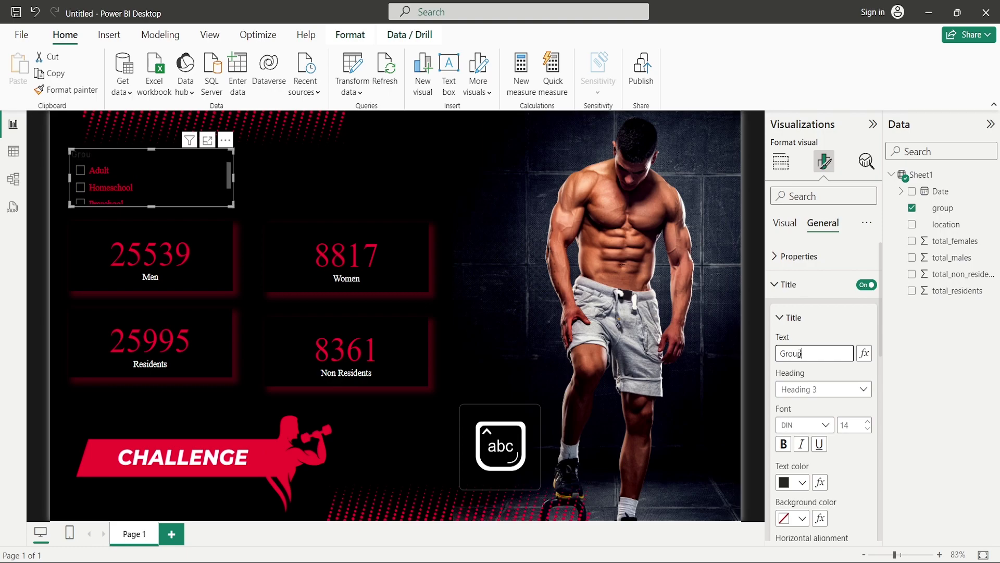
Set the Group slicer title's text color to white and its font to Times New Roman.
{"action": "left_click", "coordinate": [803, 481]}
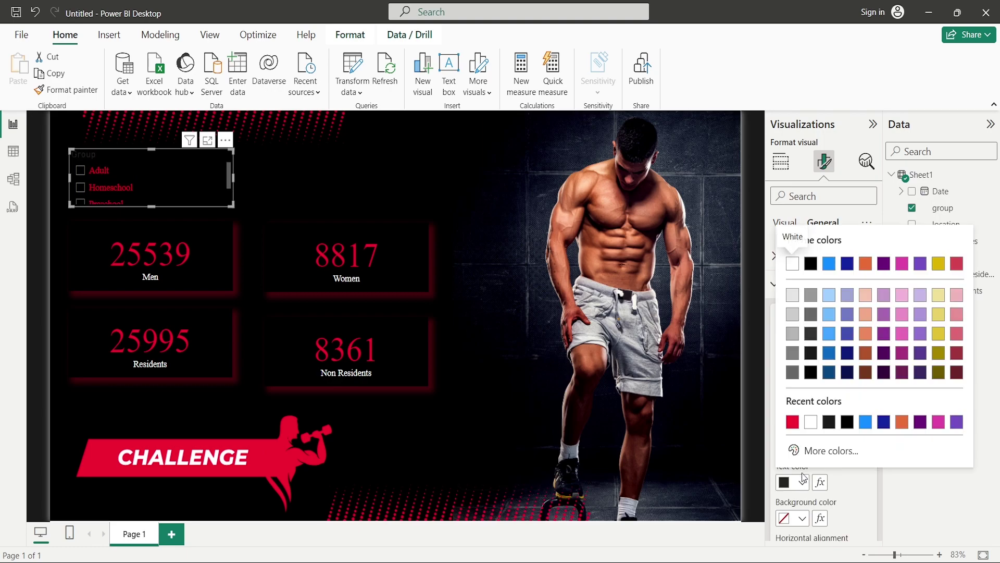
{"action": "left_click", "coordinate": [810, 422]}
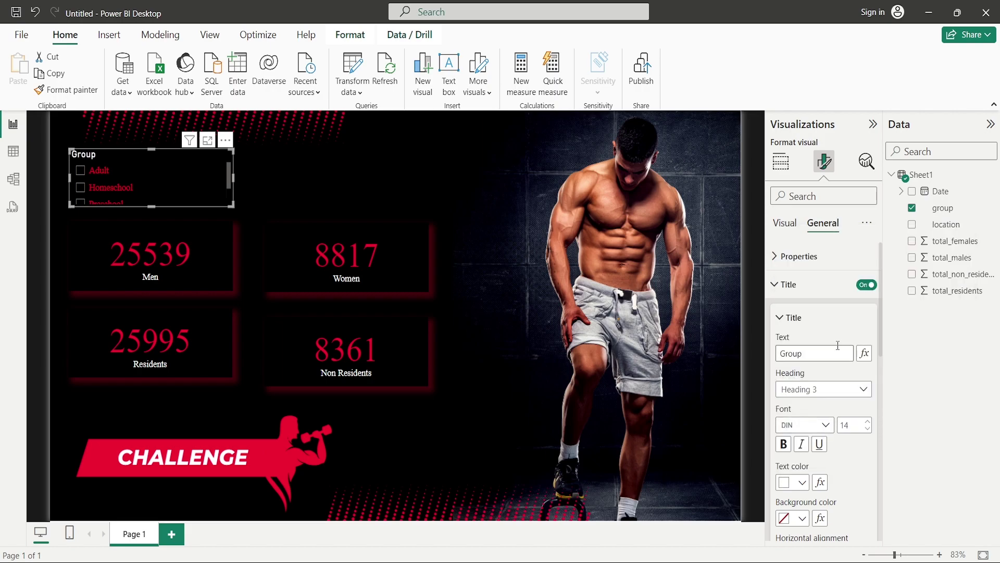
{"action": "left_click", "coordinate": [828, 426]}
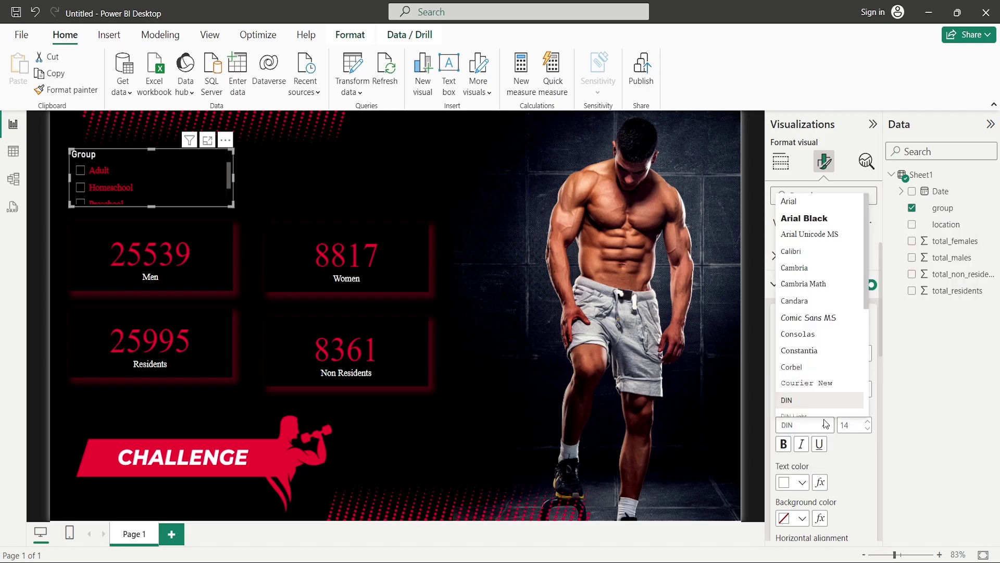
{"action": "scroll", "coordinate": [827, 373], "scroll_direction": "down", "scroll_amount": 3}
{"action": "scroll", "coordinate": [828, 372], "scroll_direction": "down", "scroll_amount": 1}
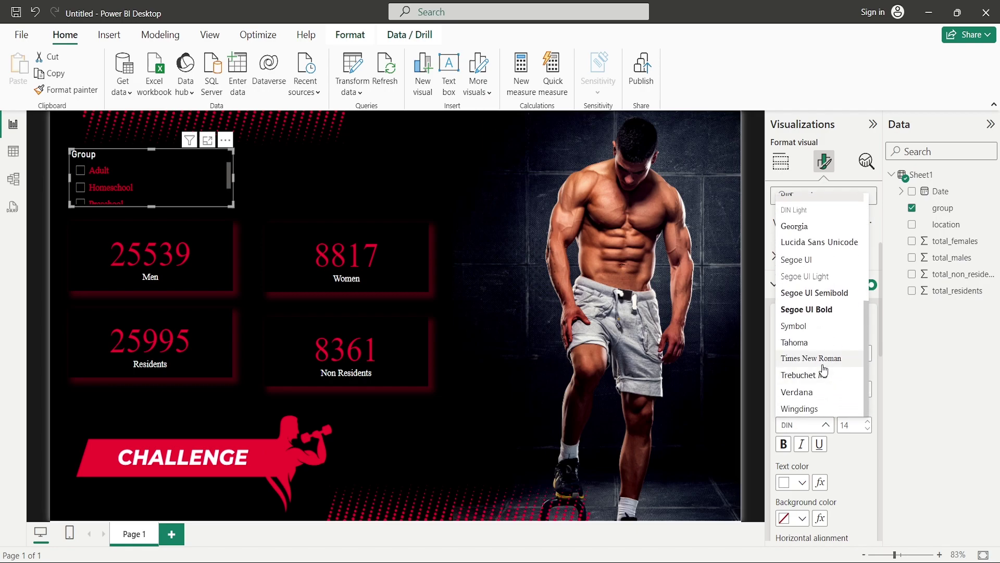
{"action": "left_click", "coordinate": [823, 364]}
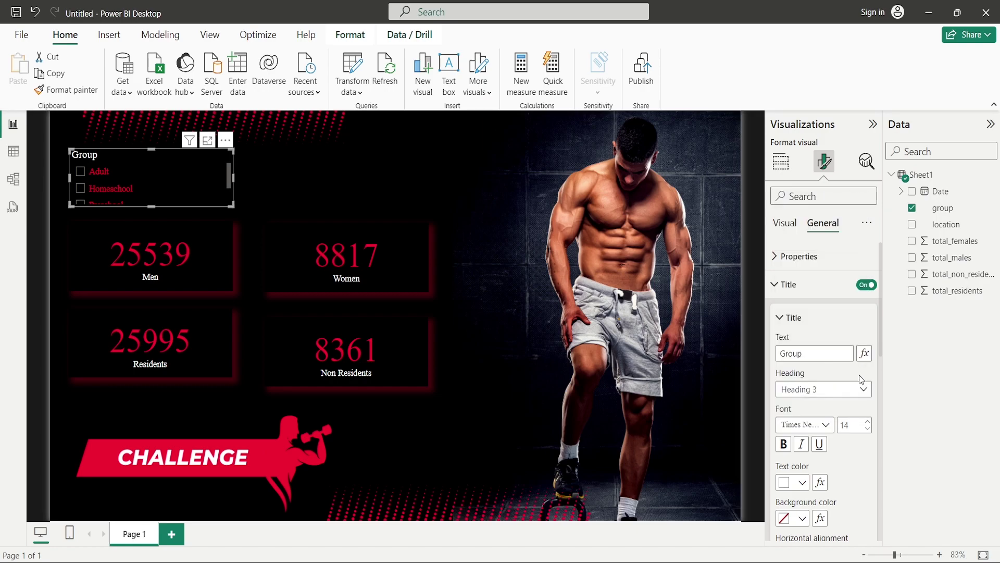
Set the Group slicer title's font size to 16, trying bold and switching it back off.
{"action": "left_click", "coordinate": [784, 446]}
{"action": "left_click", "coordinate": [867, 422]}
{"action": "left_click", "coordinate": [868, 422]}
{"action": "left_click", "coordinate": [785, 447]}
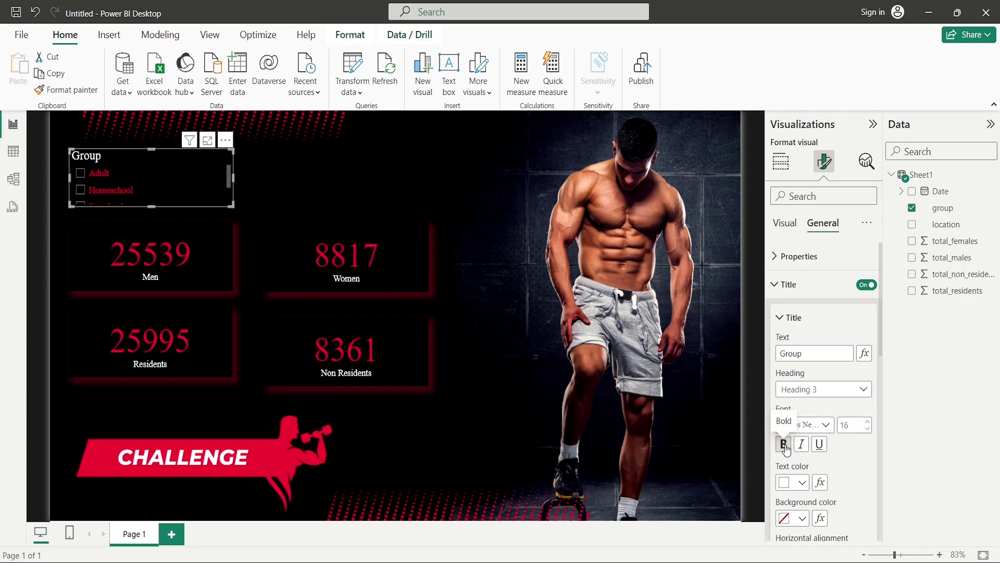
{"action": "left_click", "coordinate": [428, 211]}
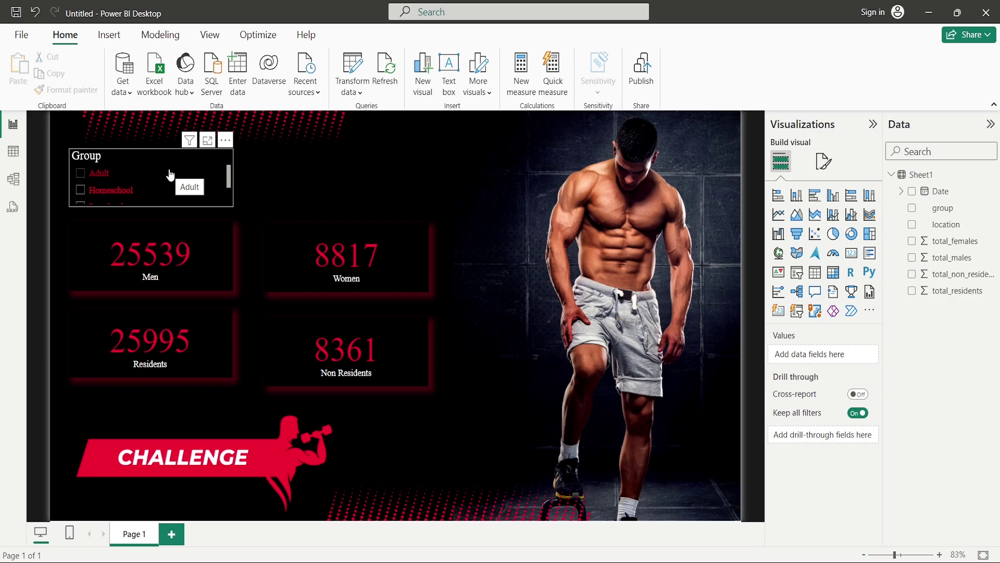
Give the Group slicer a shadow in the same red as the cards.
{"action": "left_click", "coordinate": [152, 155]}
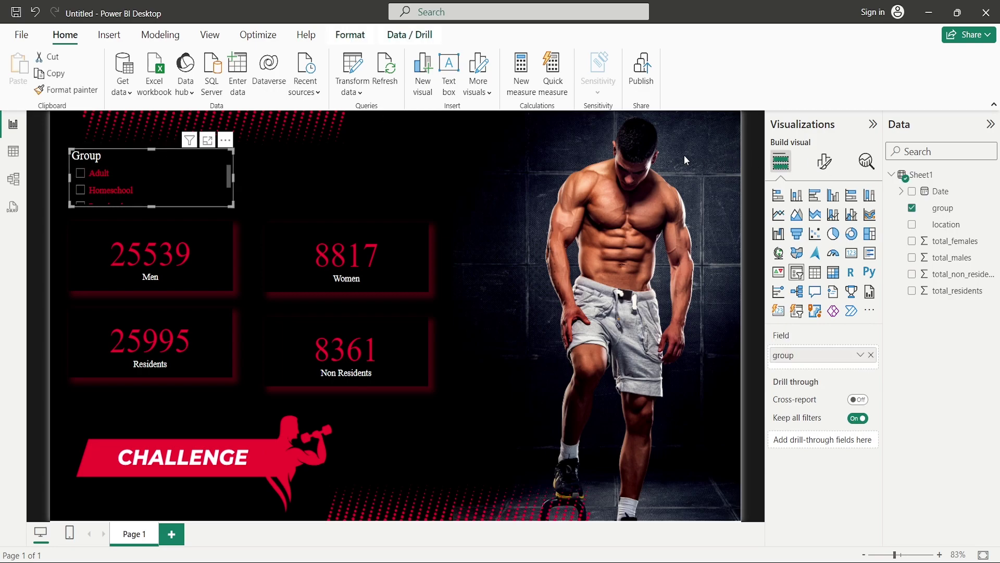
{"action": "left_click", "coordinate": [826, 166]}
{"action": "left_click", "coordinate": [821, 224]}
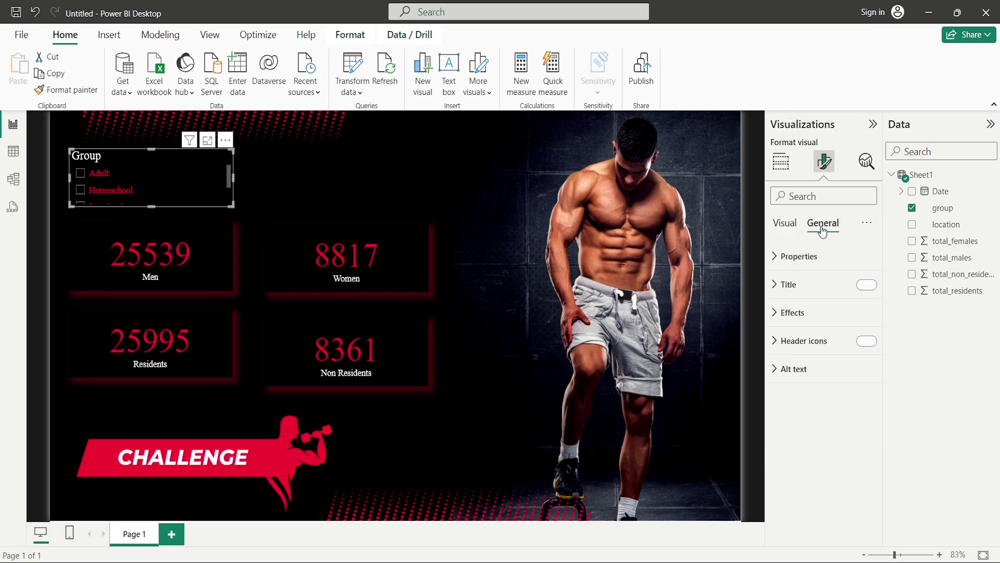
{"action": "left_click", "coordinate": [793, 315]}
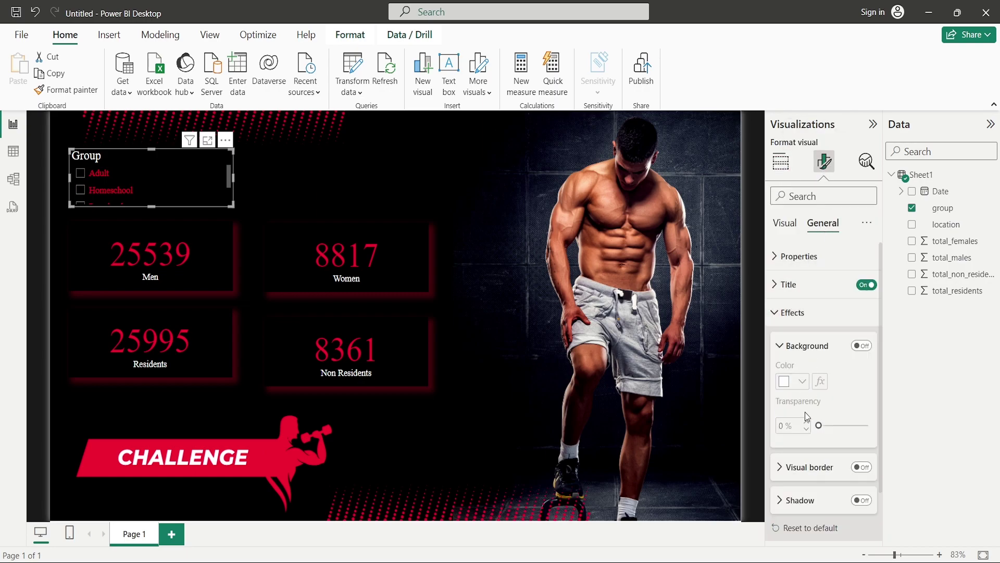
{"action": "left_click", "coordinate": [861, 500]}
{"action": "left_click", "coordinate": [817, 503]}
{"action": "scroll", "coordinate": [818, 504], "scroll_direction": "down", "scroll_amount": 2}
{"action": "scroll", "coordinate": [817, 505], "scroll_direction": "down", "scroll_amount": 1}
{"action": "left_click", "coordinate": [803, 382]}
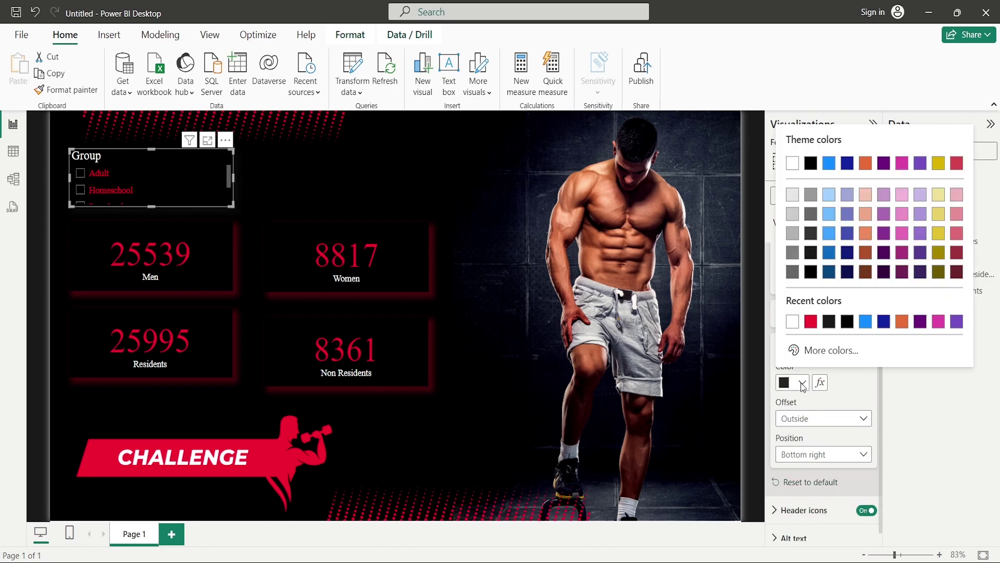
{"action": "left_click", "coordinate": [811, 321]}
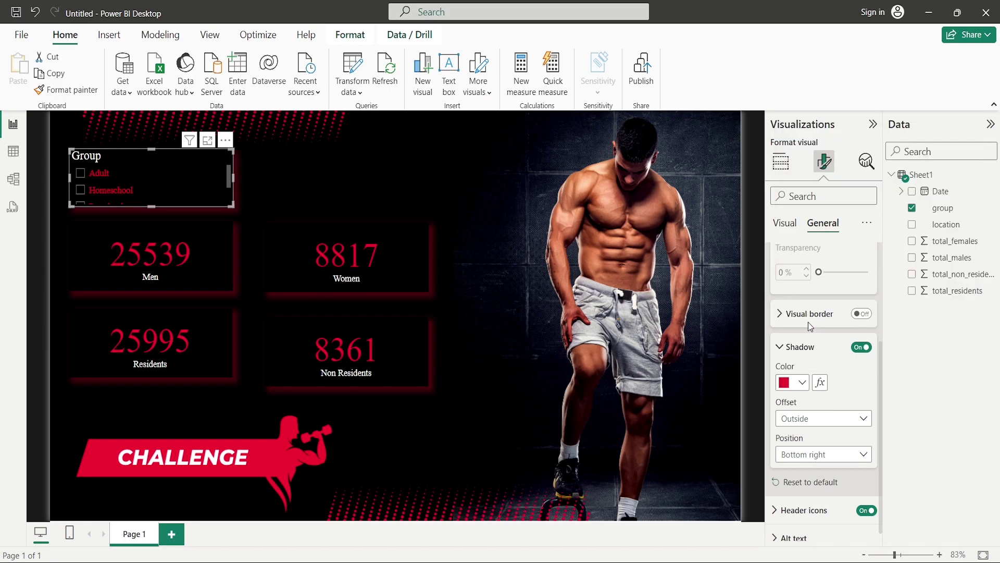
{"action": "left_click", "coordinate": [370, 188]}
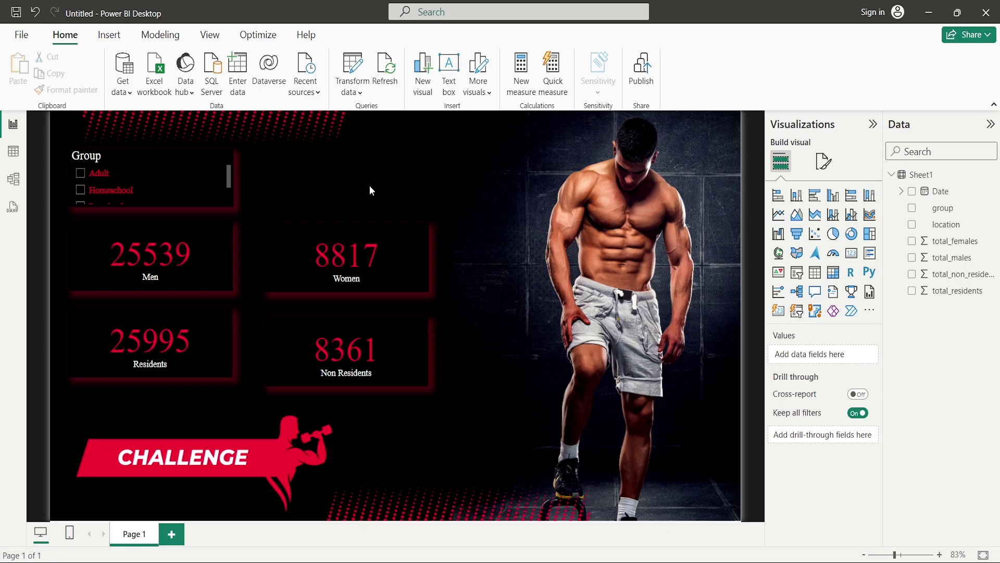
Duplicate the Group slicer, place the copy above the Women card, and replace its field with location.
{"action": "left_click", "coordinate": [146, 158]}
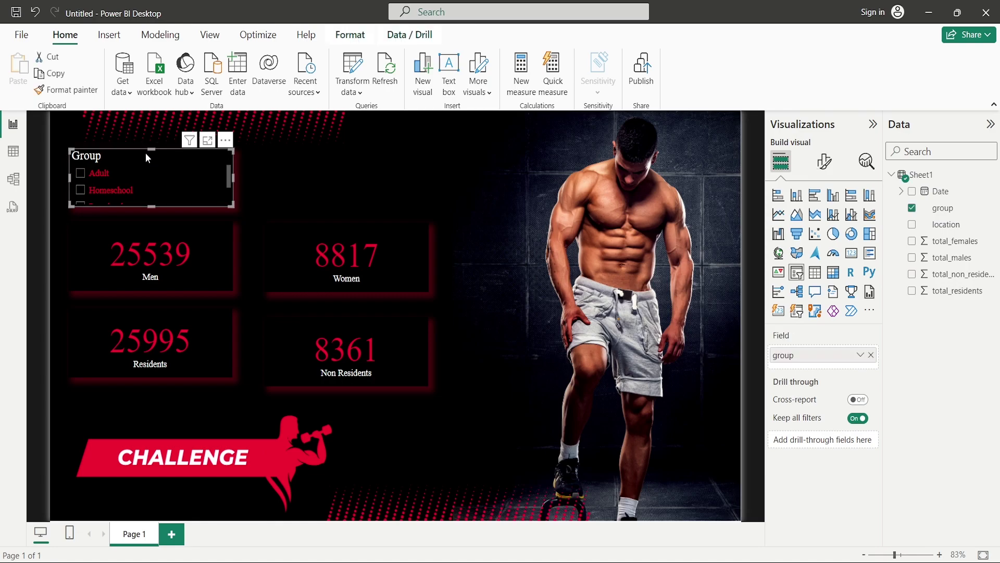
{"action": "key", "text": "ctrl+c"}
{"action": "key", "text": "ctrl+v"}
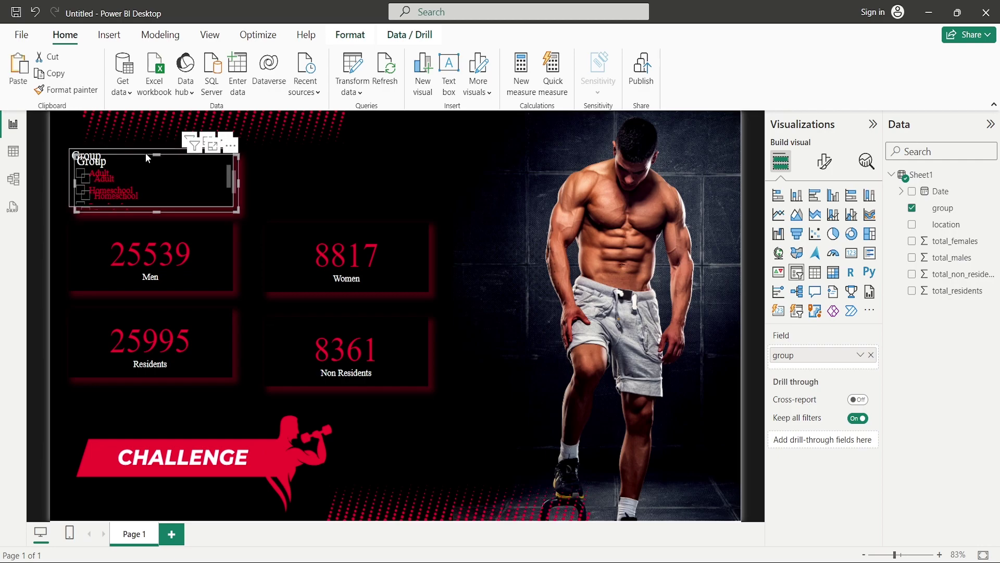
{"action": "left_click_drag", "start_coordinate": [149, 156], "coordinate": [344, 159]}
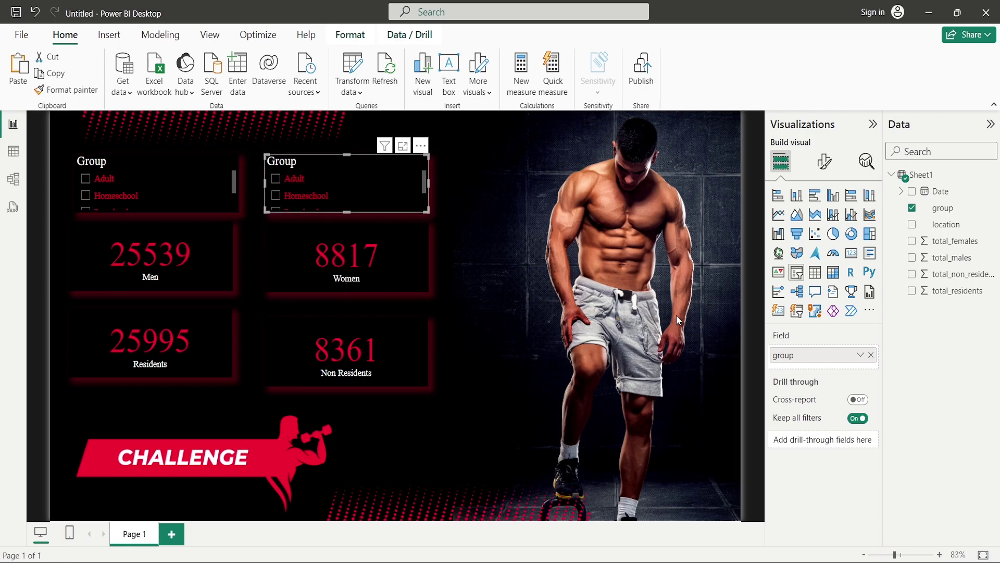
{"action": "left_click", "coordinate": [871, 356]}
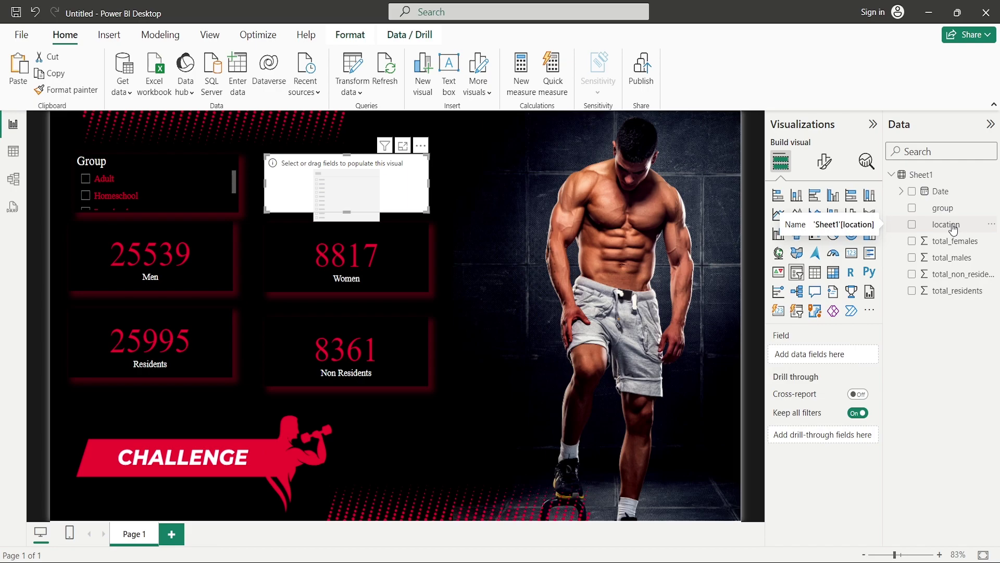
{"action": "left_click_drag", "start_coordinate": [953, 230], "coordinate": [836, 357]}
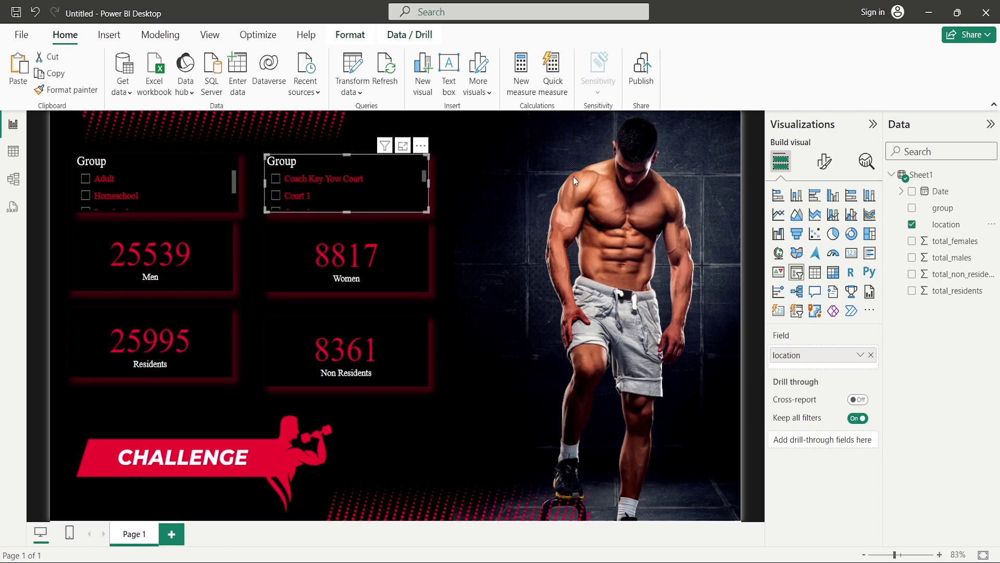
Change the title text of the duplicated slicer above the Women card to Location.
{"action": "left_click", "coordinate": [822, 163]}
{"action": "left_click", "coordinate": [822, 225]}
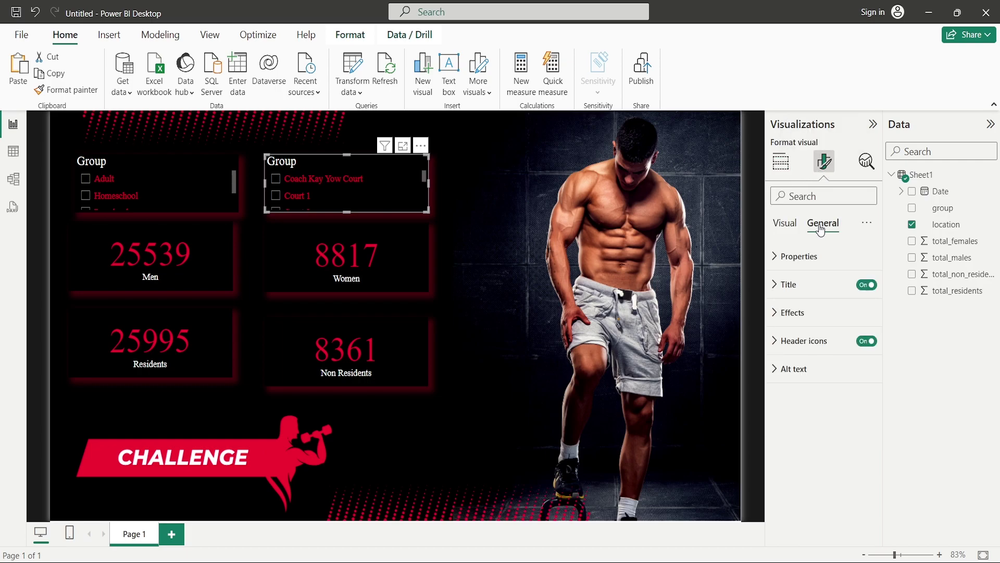
{"action": "left_click", "coordinate": [817, 286]}
{"action": "double_click", "coordinate": [818, 349]}
{"action": "type", "text": "L"}
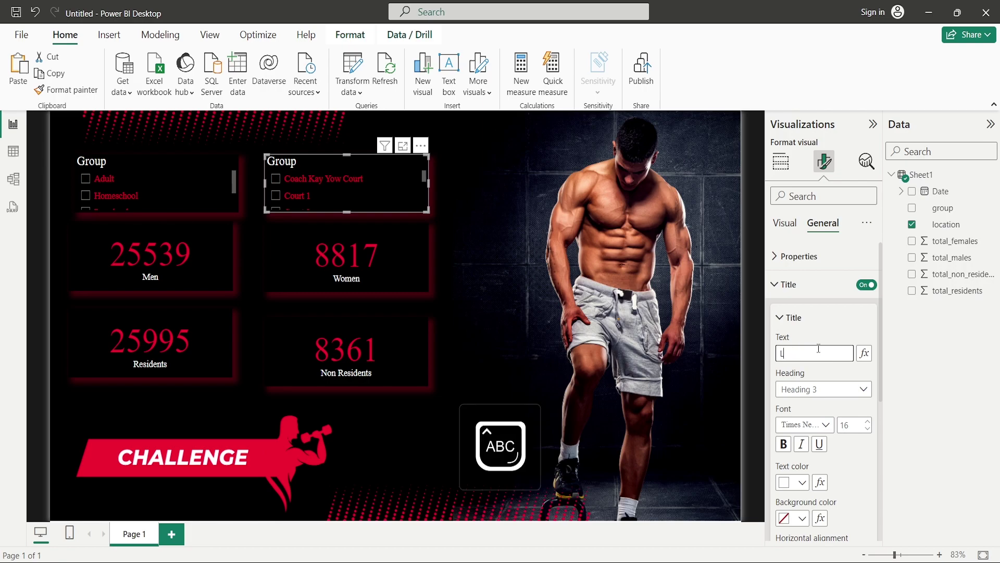
{"action": "key", "text": "Caps_Lock"}
{"action": "type", "text": "ocat"}
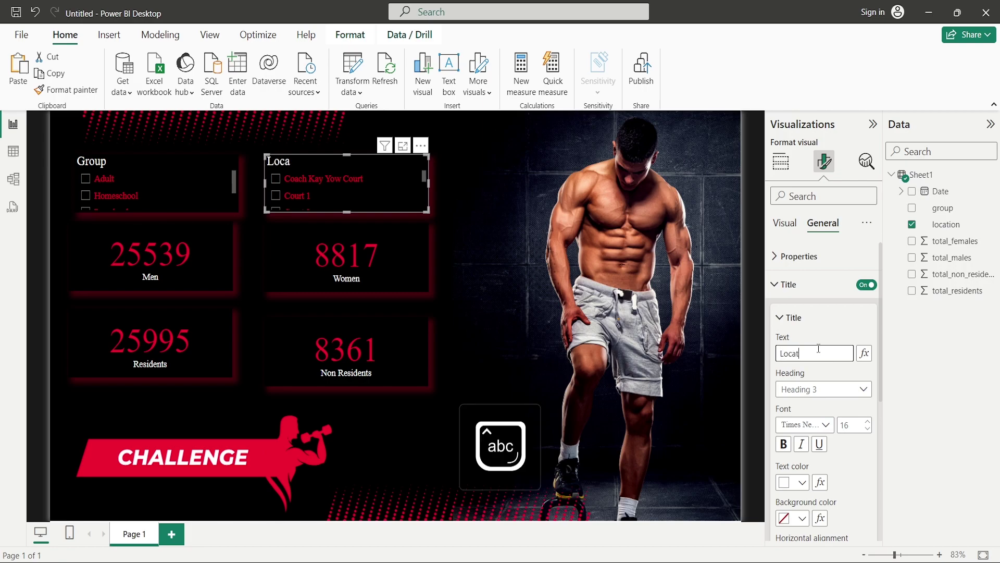
{"action": "type", "text": "ion"}
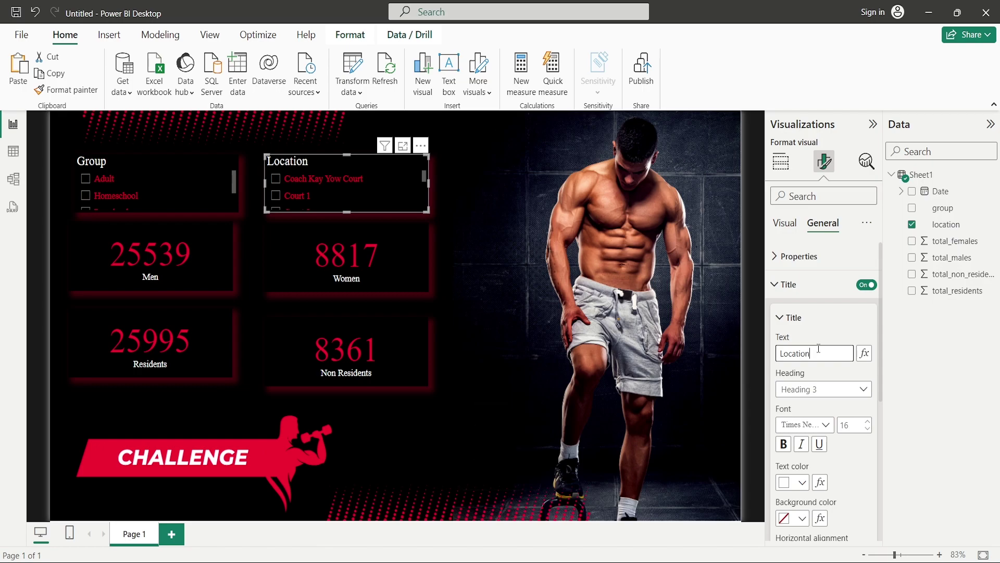
{"action": "left_click", "coordinate": [481, 237]}
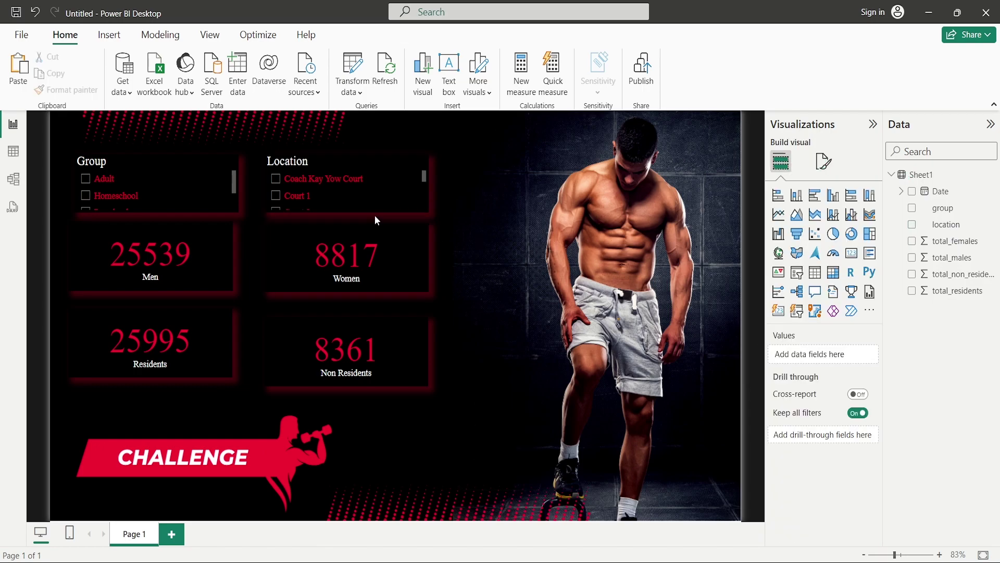
Test both slicers by filtering the report to the North Gym (Auxiliary) location and the Adult group.
{"action": "scroll", "coordinate": [346, 198], "scroll_direction": "down", "scroll_amount": 3}
{"action": "scroll", "coordinate": [346, 198], "scroll_direction": "down", "scroll_amount": 1}
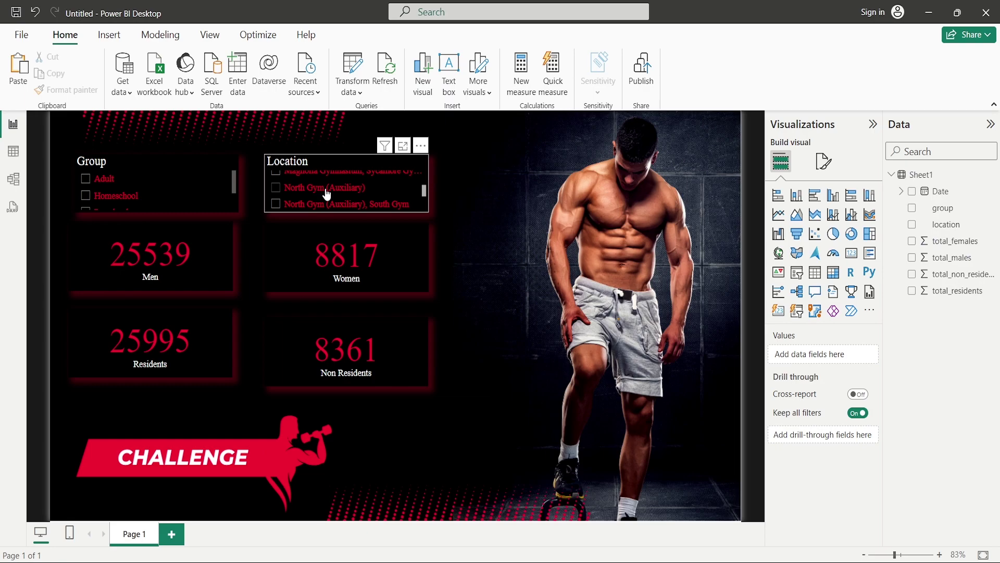
{"action": "left_click", "coordinate": [326, 194]}
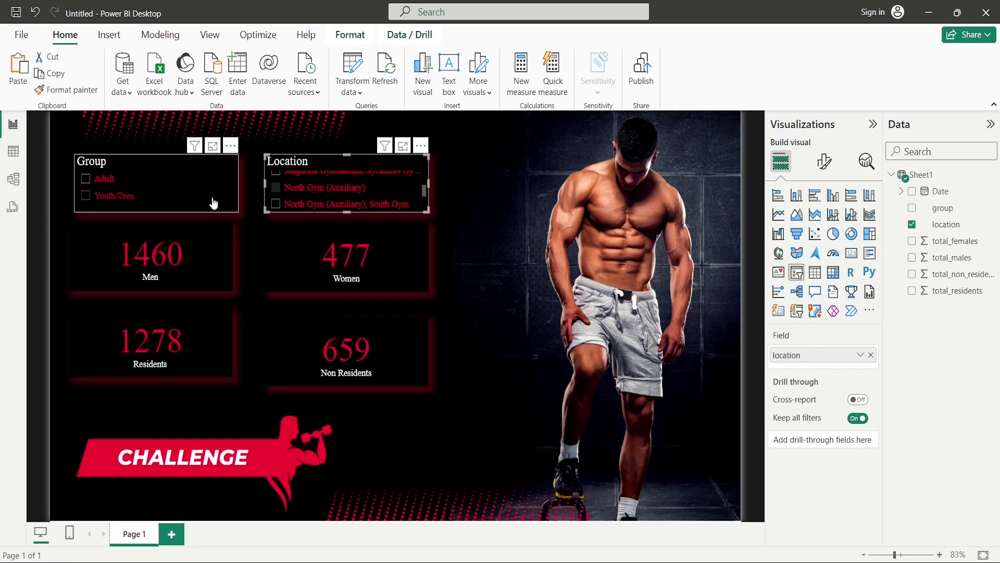
{"action": "left_click", "coordinate": [109, 185]}
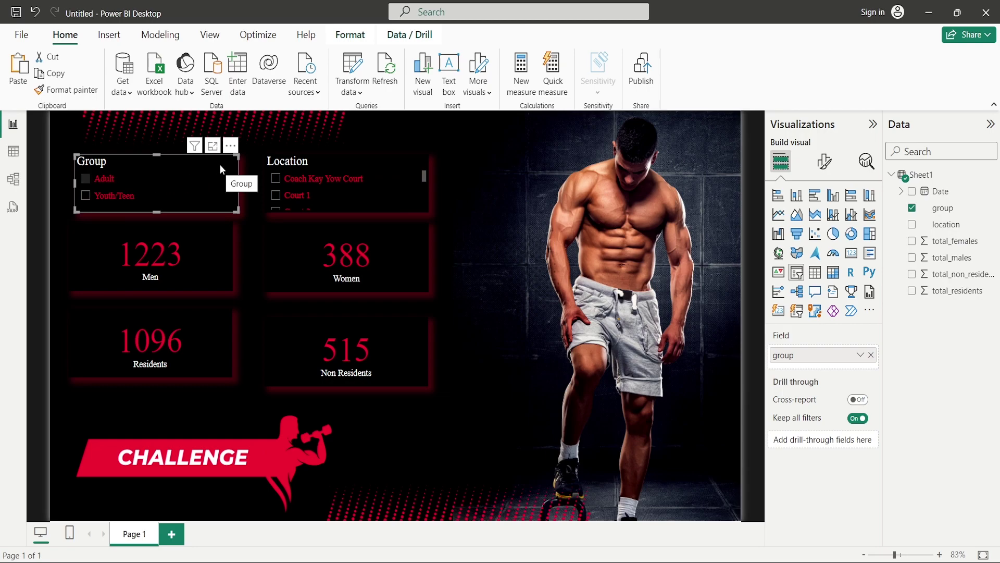
{"action": "left_click", "coordinate": [497, 206]}
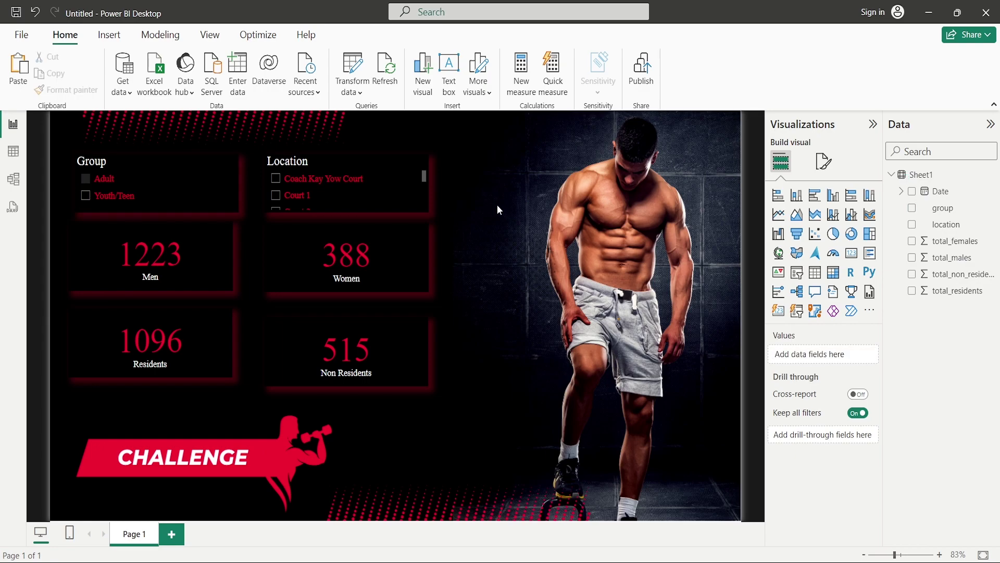